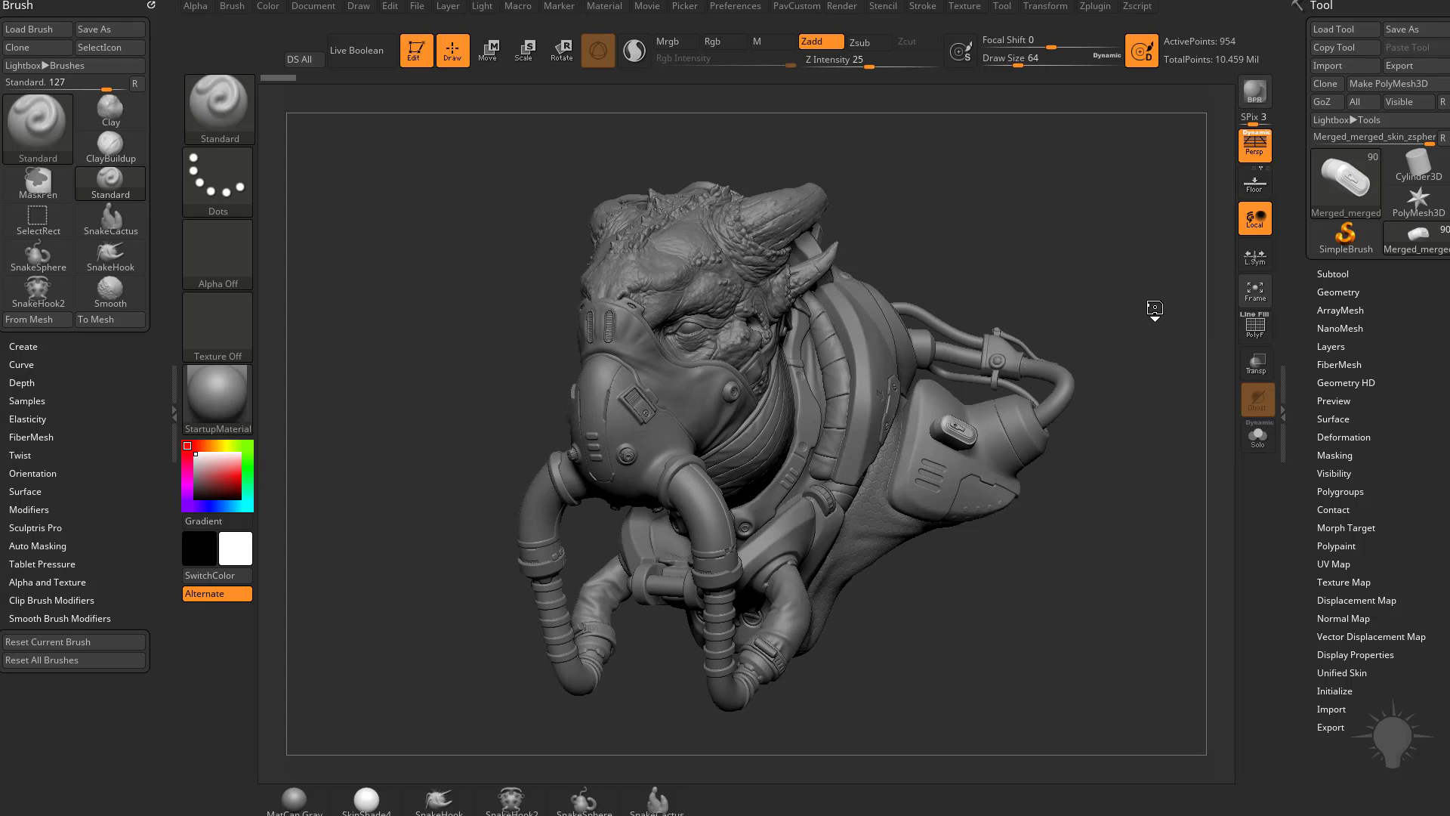
# Step: Select the large rear hose and show its Dynamic Subdiv settings in the geometry options
pyautogui.moveTo(1155, 309); pyautogui.dragTo(1154, 304)
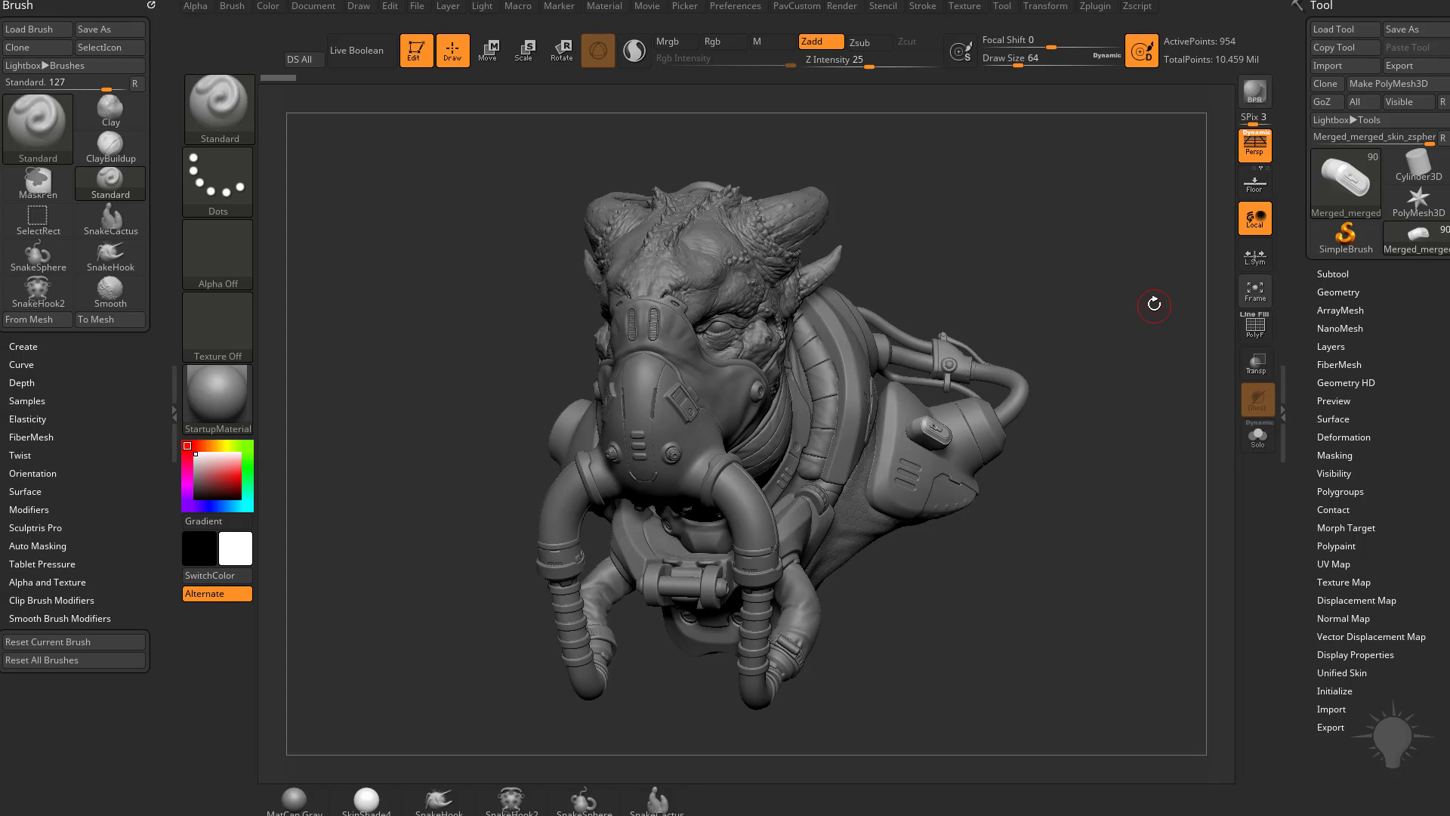
pyautogui.moveTo(1154, 304); pyautogui.dragTo(1119, 264)
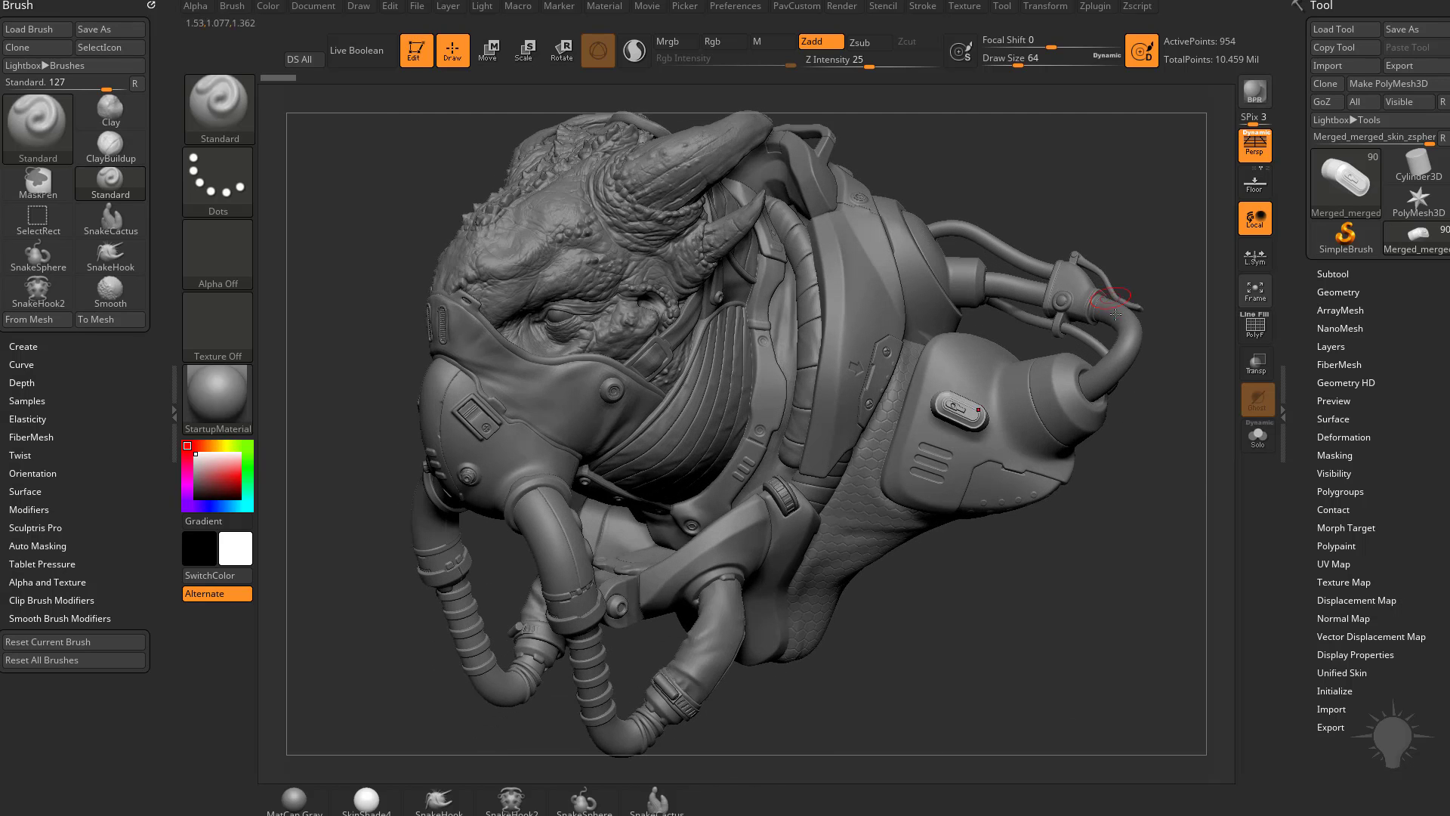
pyautogui.keyDown('alt'); pyautogui.click(1108, 320); pyautogui.keyUp('alt')
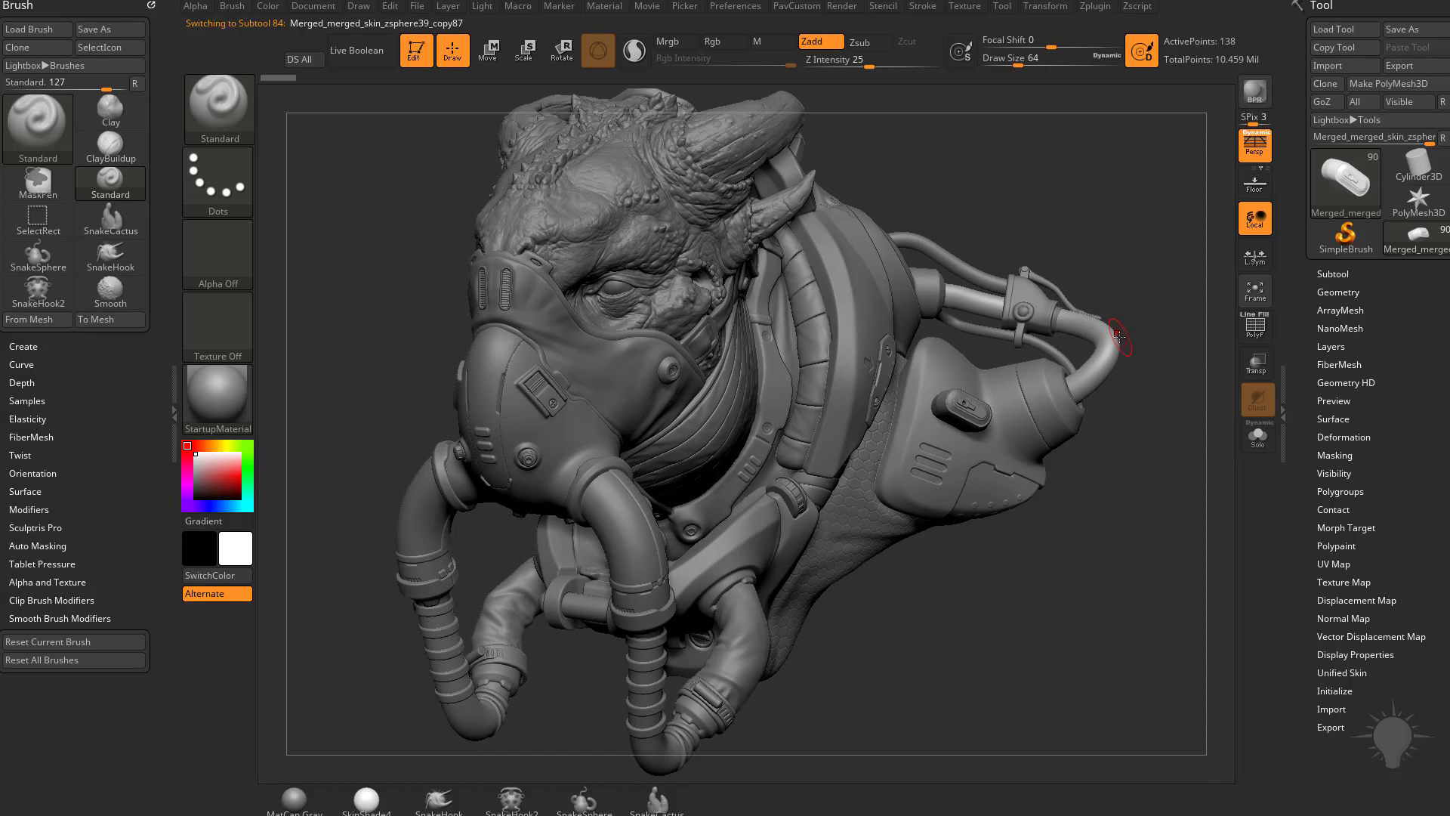
pyautogui.click(1332, 273)
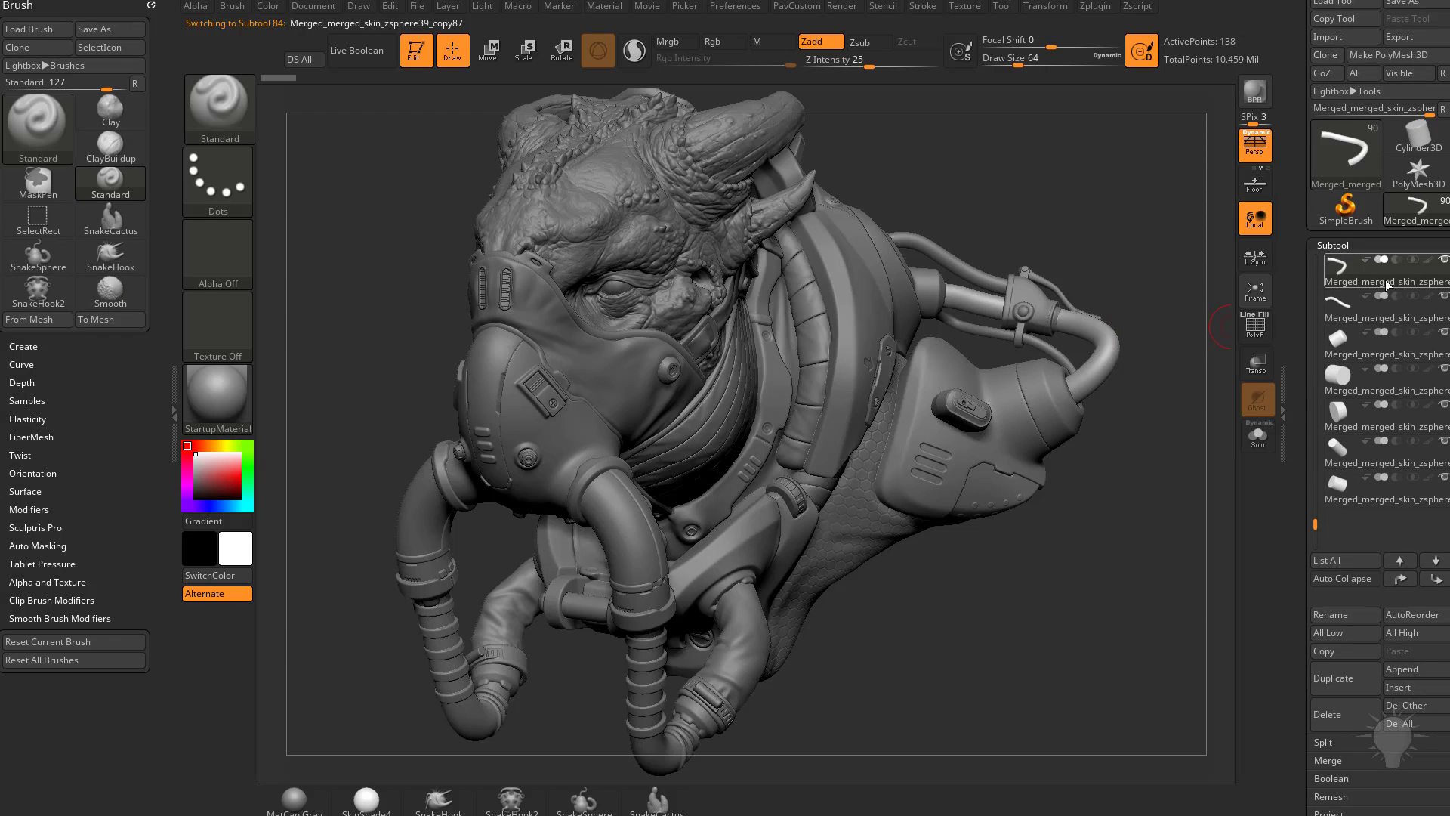
pyautogui.moveTo(1307, 699); pyautogui.dragTo(1345, 463)
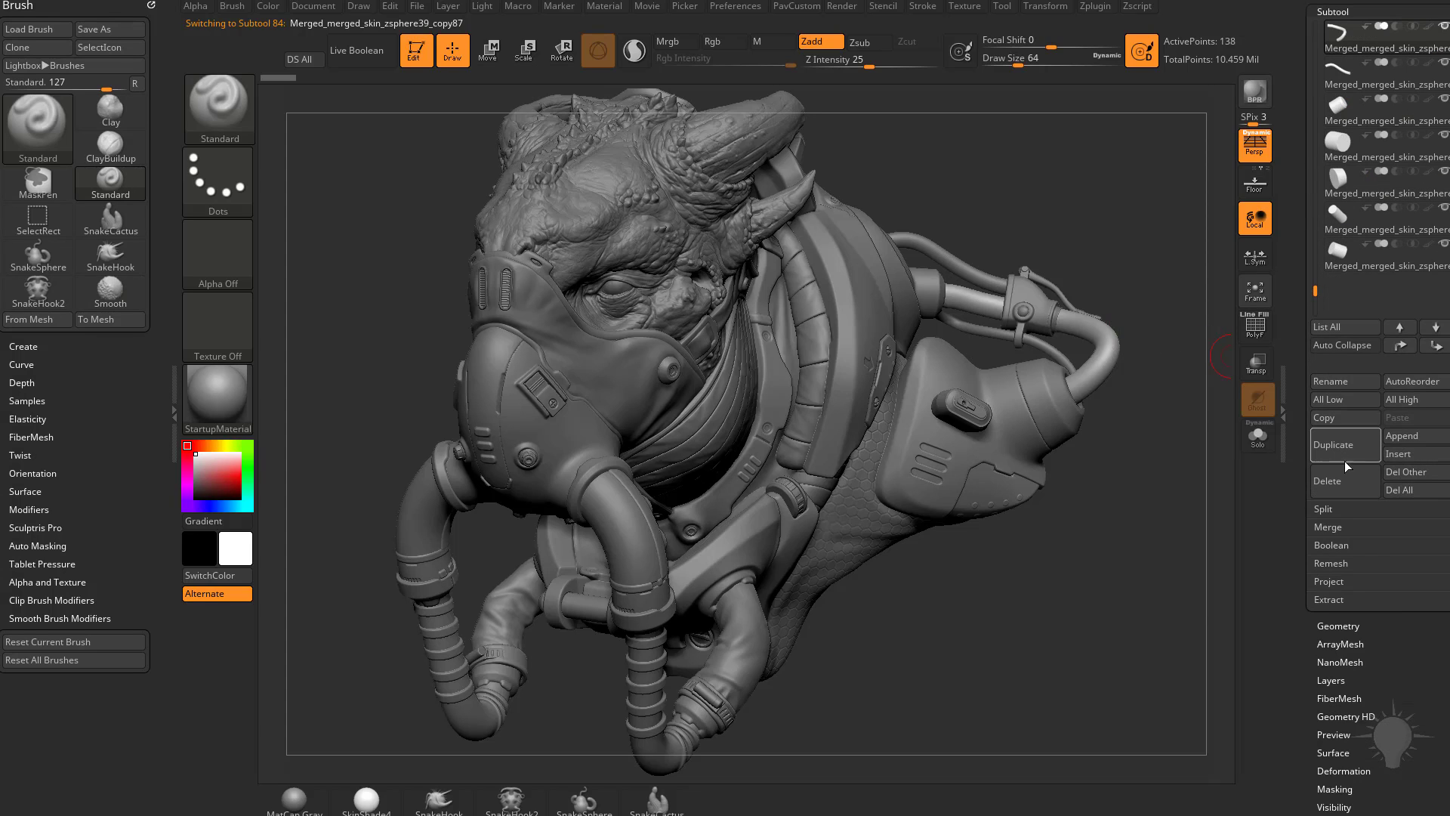
pyautogui.keyDown('shift'); pyautogui.click(1328, 625); pyautogui.keyUp('shift')
pyautogui.moveTo(1307, 637); pyautogui.dragTo(1309, 349)
pyautogui.click(1349, 499)
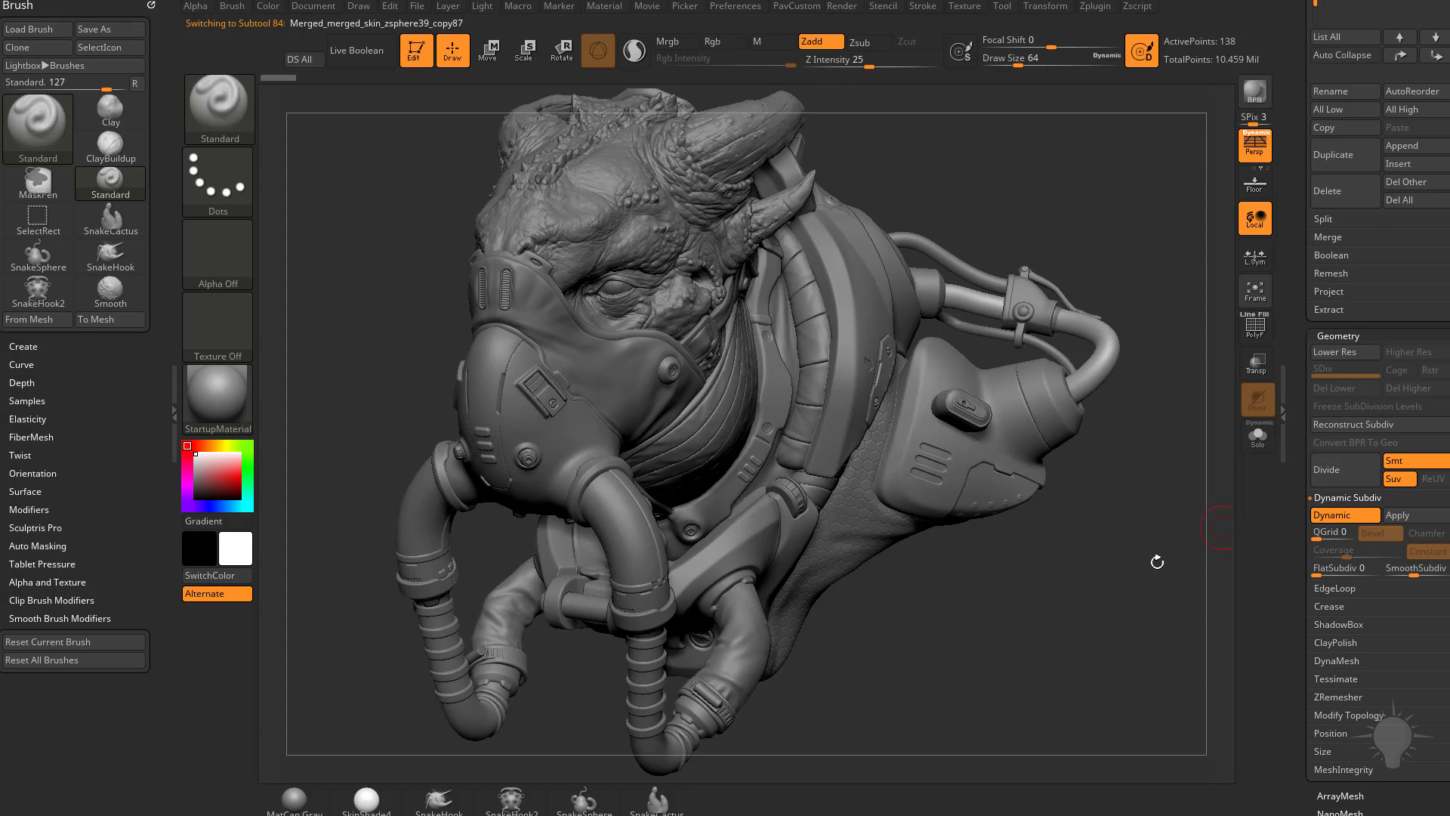
# Step: Switch Dynamic Subdiv off and back on for the rear hose, choosing to always auto-activate it until the next restart
pyautogui.hotkey('shift', 'd')
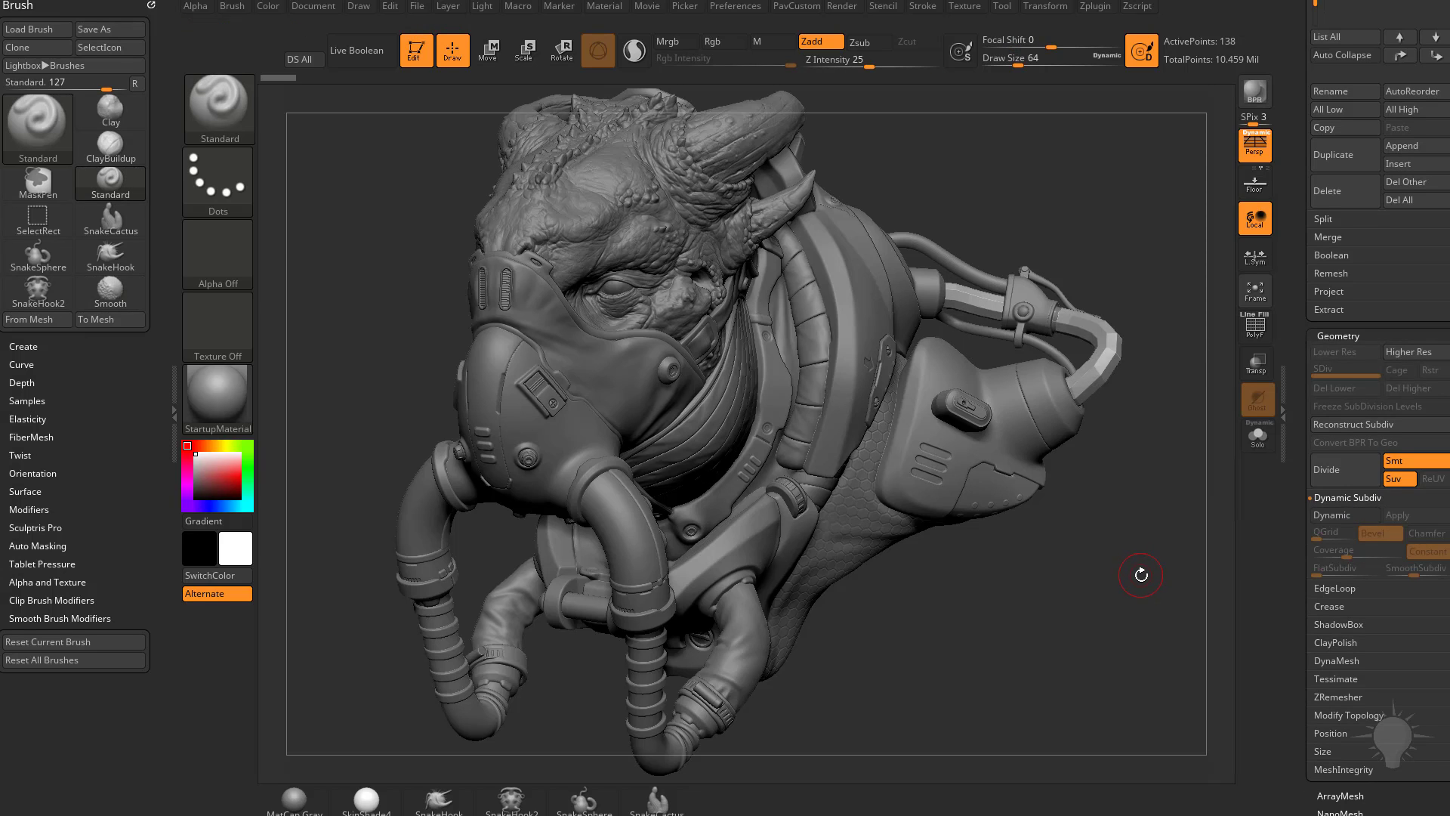
pyautogui.press('d')
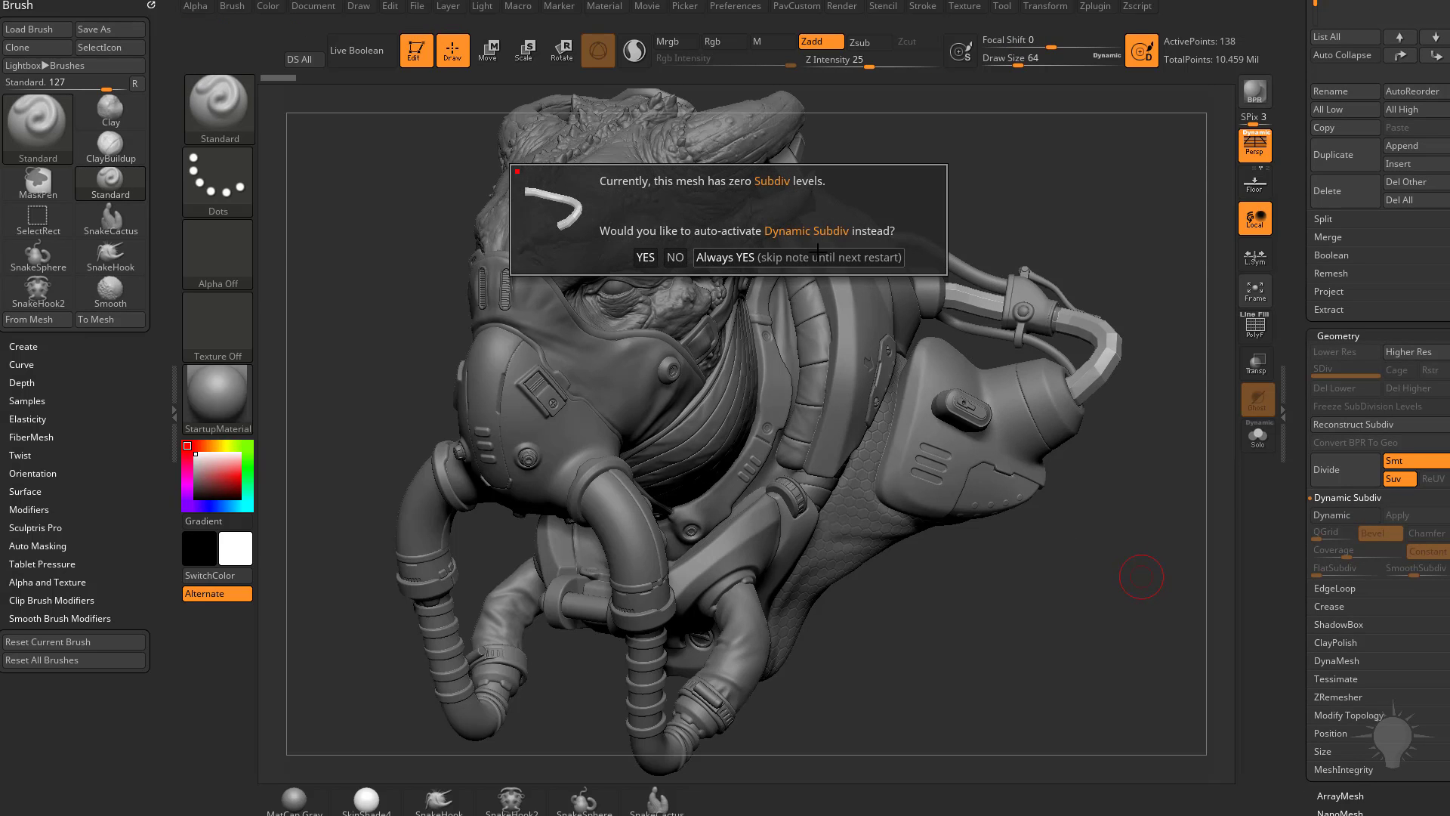
pyautogui.click(785, 256)
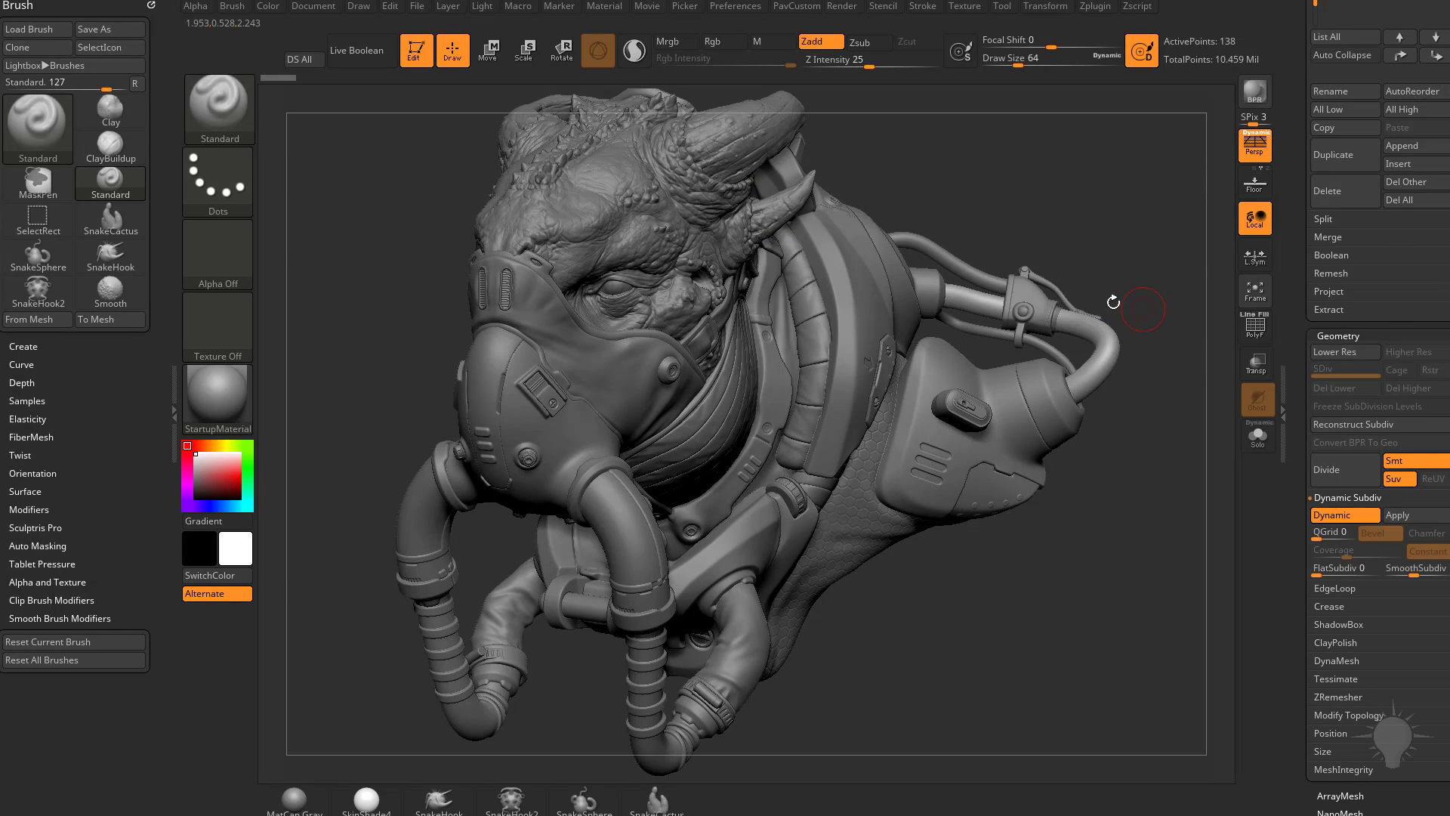
# Step: Select the front breathing hose and compare it with Dynamic Subdiv off and on
pyautogui.keyDown('alt'); pyautogui.click(649, 651); pyautogui.keyUp('alt')
pyautogui.hotkey('shift', 'd')
pyautogui.press('d')
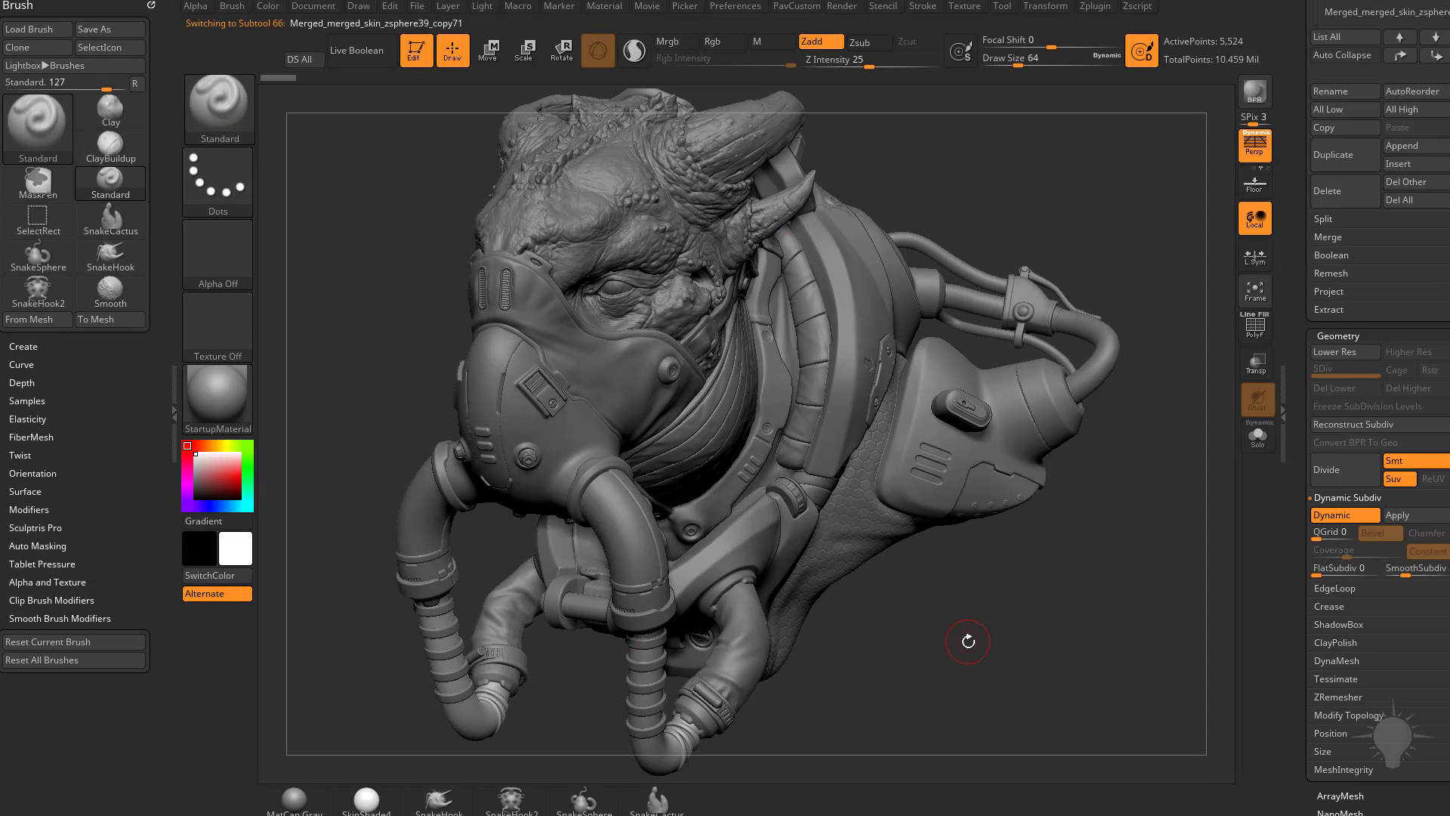
# Step: Select the thin cable at the rear hose clamp, inspect its wireframe in isolation, and restore the full model view
pyautogui.moveTo(1178, 411); pyautogui.dragTo(1139, 295)
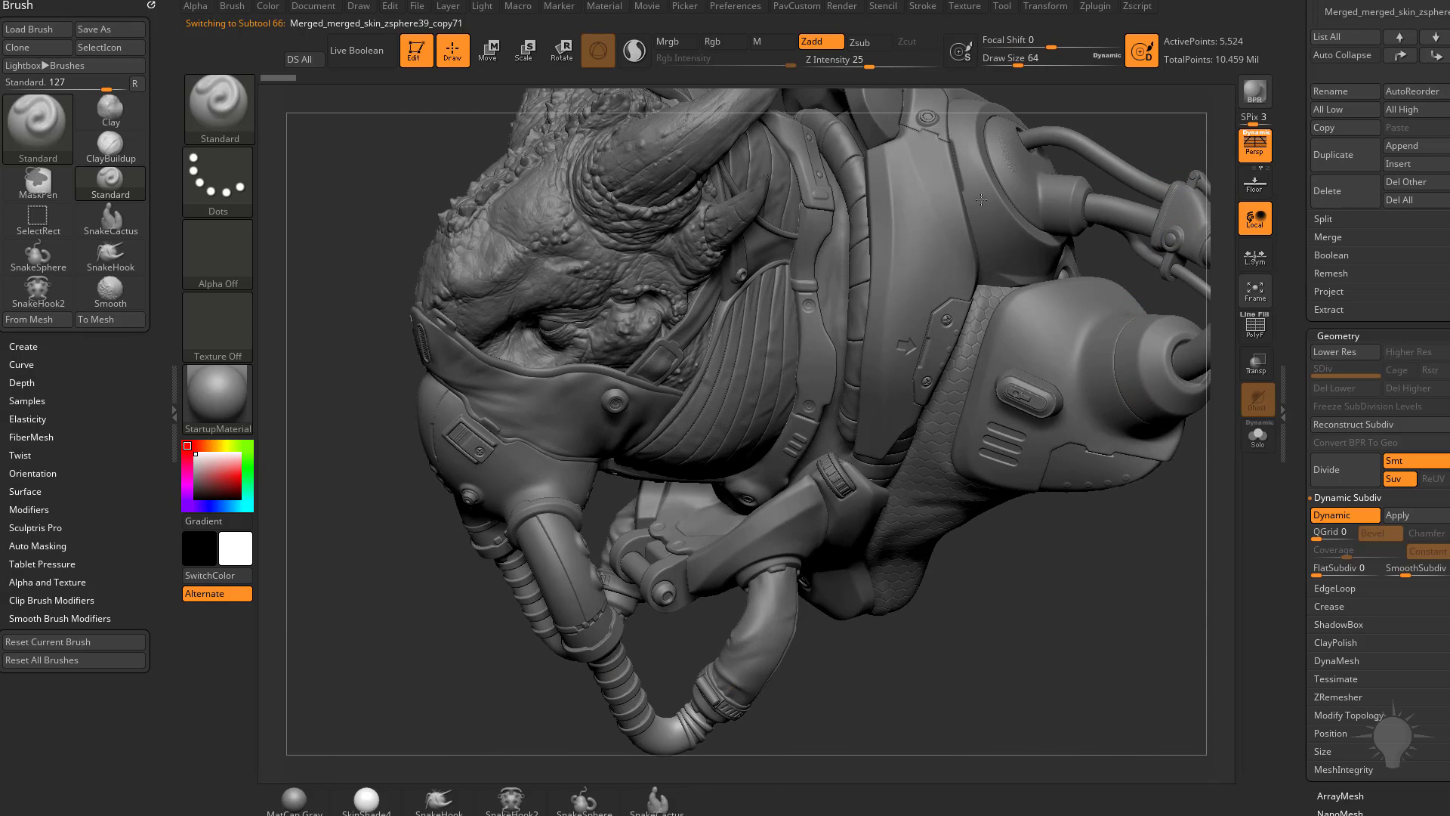
pyautogui.moveTo(981, 200); pyautogui.dragTo(907, 296, button='right')
pyautogui.keyDown('alt'); pyautogui.click(828, 319); pyautogui.keyUp('alt')
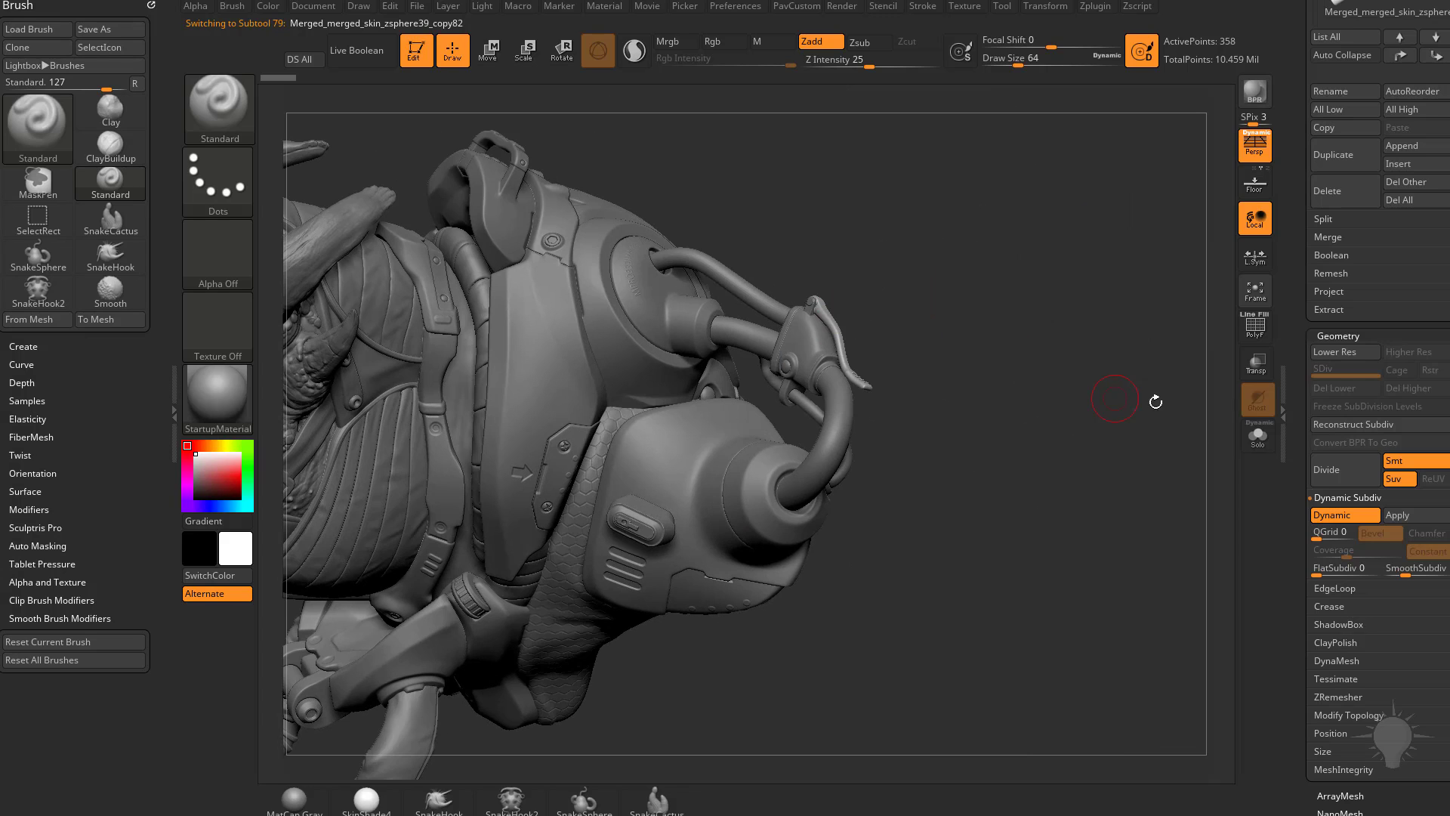
pyautogui.click(1255, 328)
pyautogui.keyDown('ctrl'); pyautogui.moveTo(1167, 400); pyautogui.dragTo(1195, 445, button='right'); pyautogui.keyUp('ctrl')
pyautogui.click(1263, 441)
pyautogui.moveTo(1072, 483)
pyautogui.mouseDown()
pyautogui.moveTo(1052, 511)
pyautogui.moveTo(1079, 468)
pyautogui.moveTo(1057, 491)
pyautogui.mouseUp()
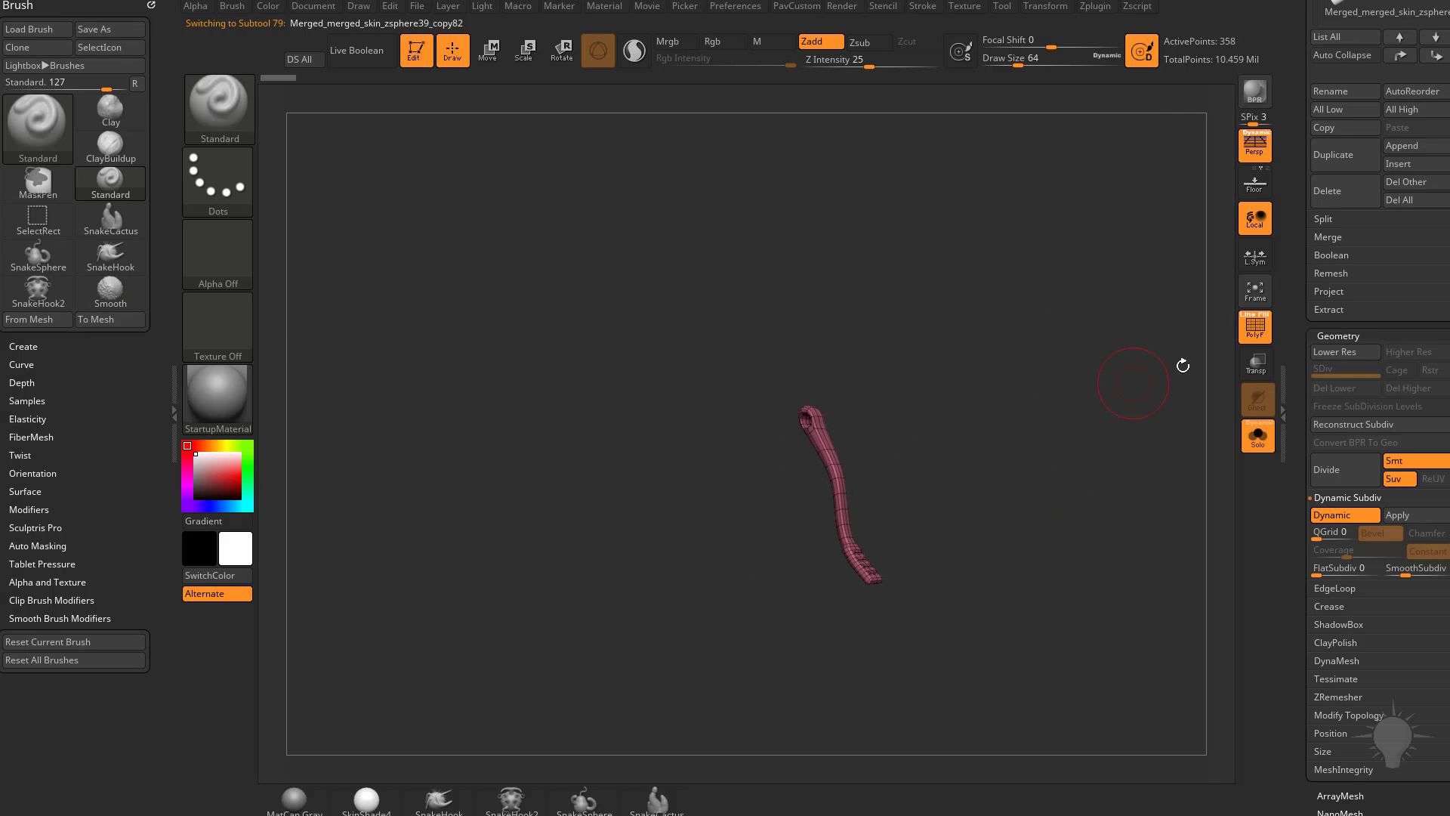
pyautogui.click(1255, 328)
pyautogui.click(1257, 438)
pyautogui.moveTo(1091, 427)
pyautogui.mouseDown()
pyautogui.moveTo(874, 508)
pyautogui.moveTo(1155, 412)
pyautogui.moveTo(1094, 424)
pyautogui.moveTo(1143, 485)
pyautogui.moveTo(1117, 441)
pyautogui.mouseUp()
# Step: Show the external renderer options with Keyshot as the renderer
pyautogui.click(838, 6)
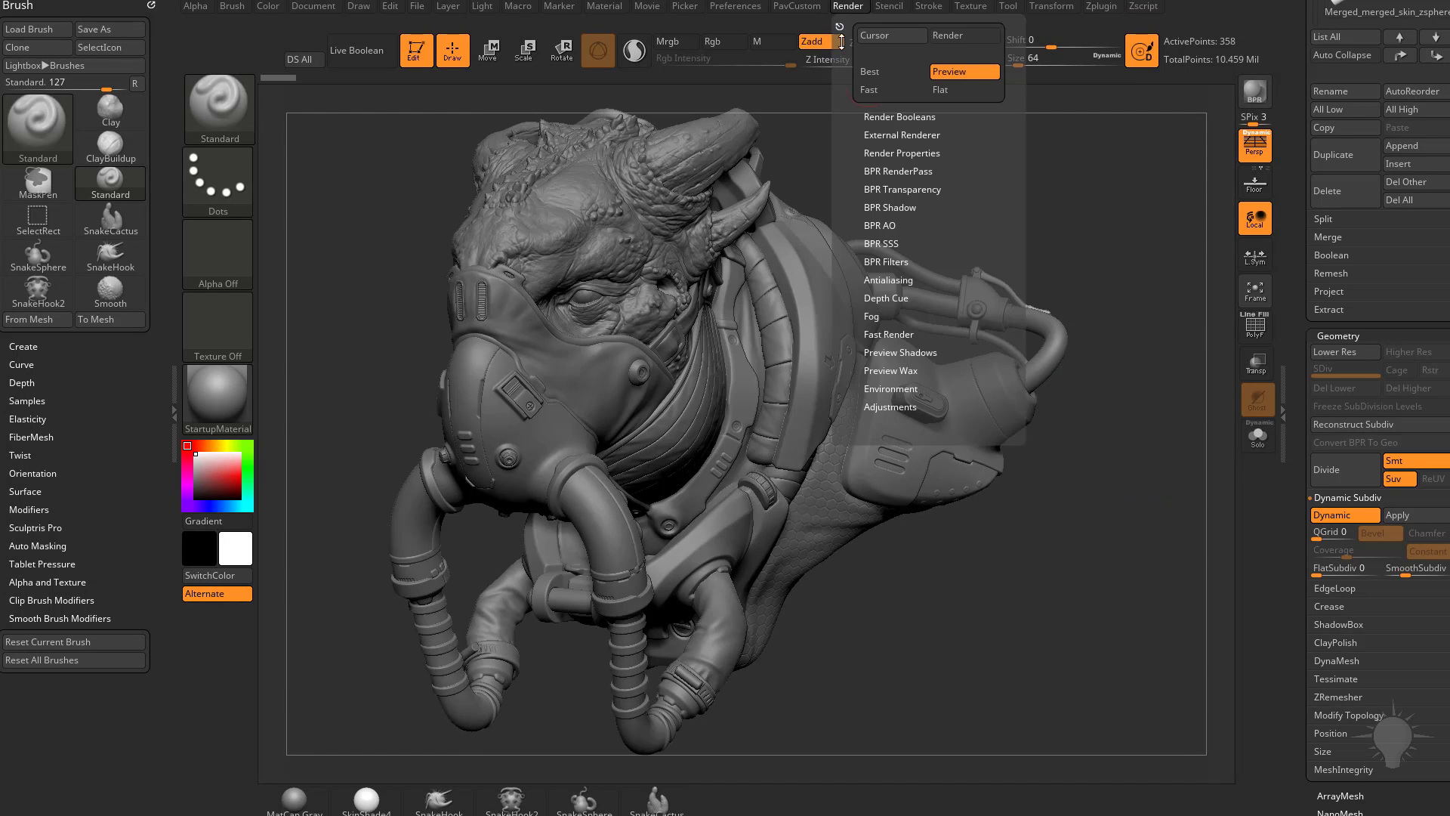
pyautogui.click(902, 133)
pyautogui.click(910, 149)
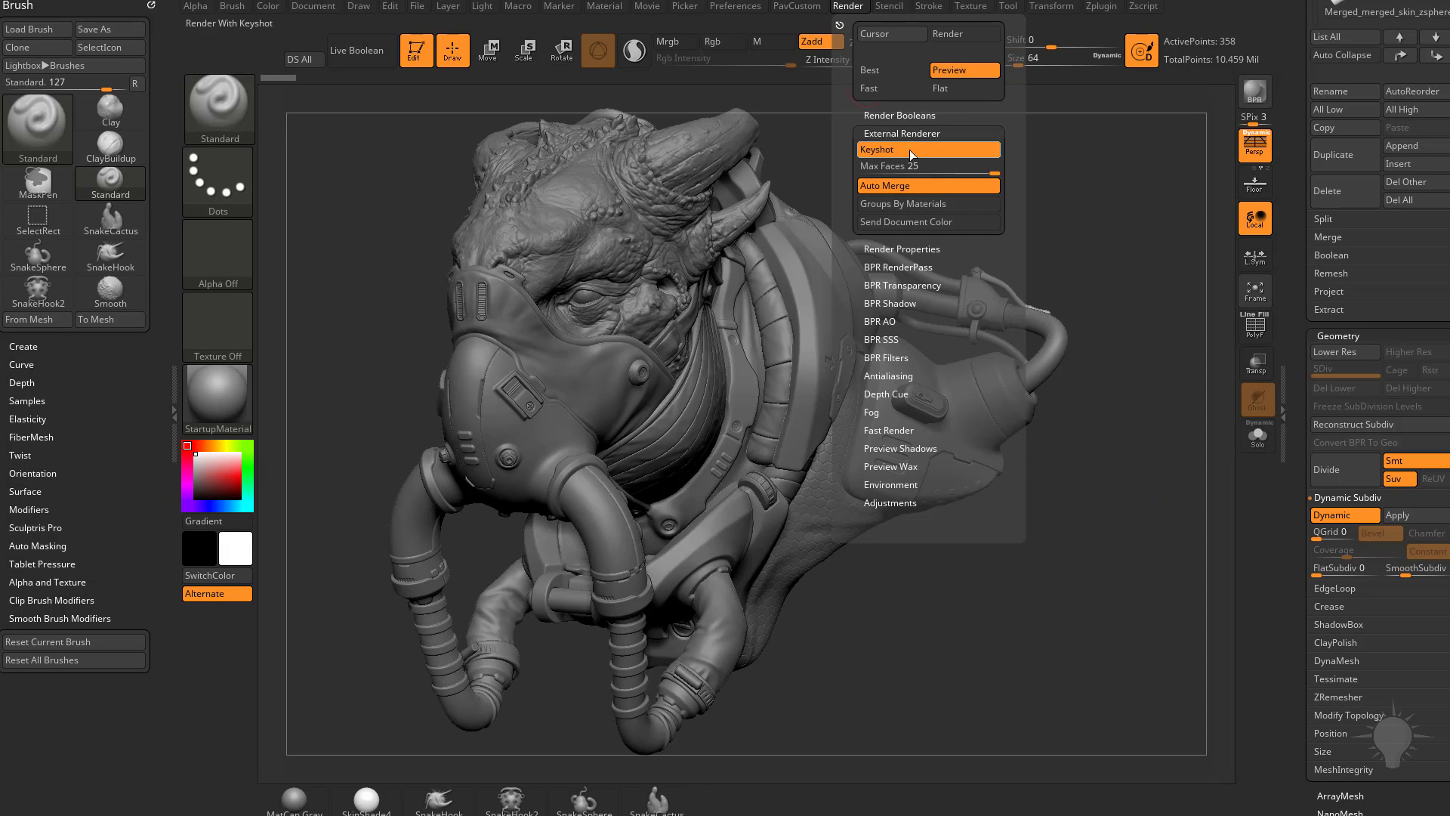
pyautogui.click(847, 6)
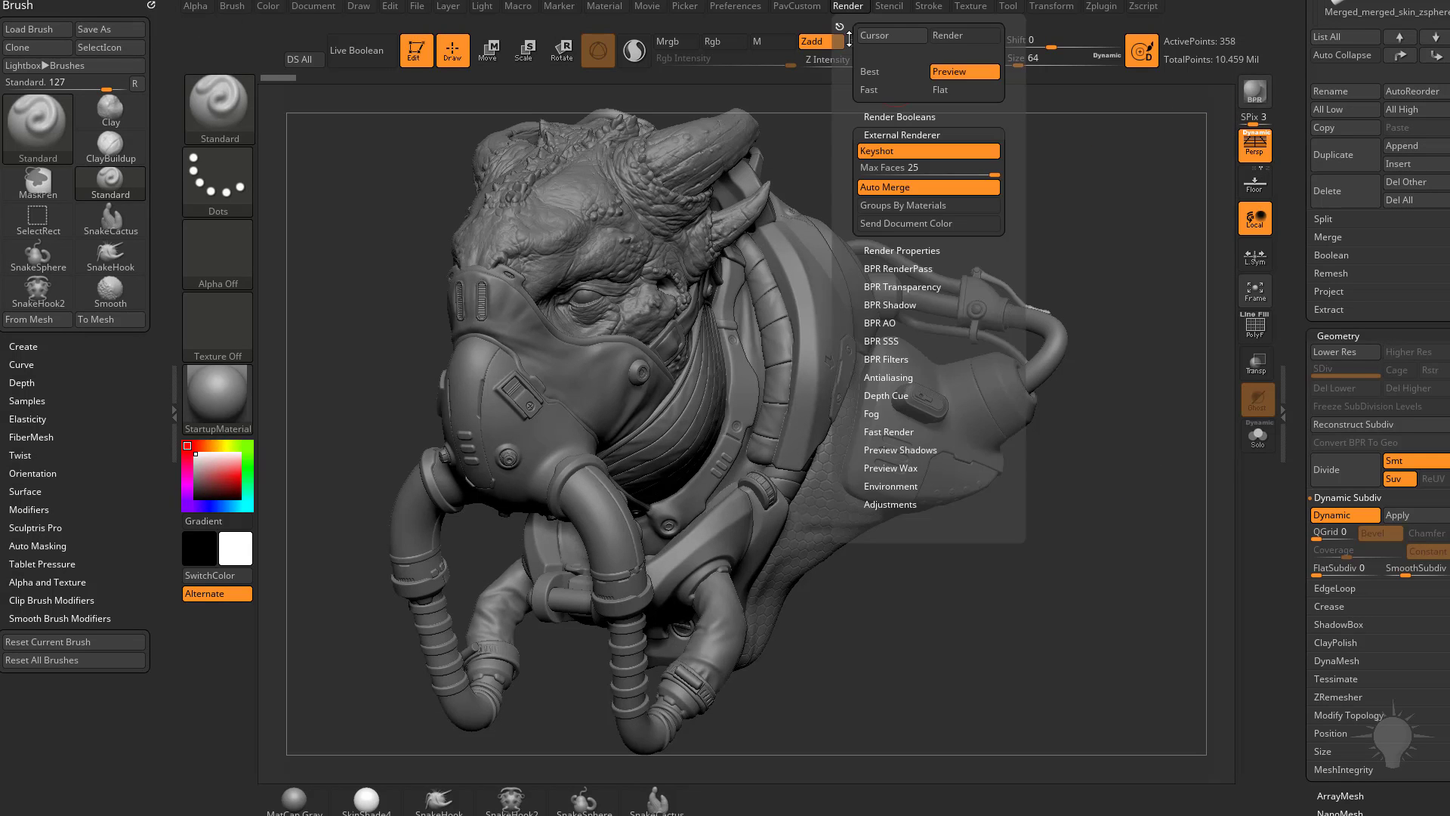
pyautogui.click(878, 155)
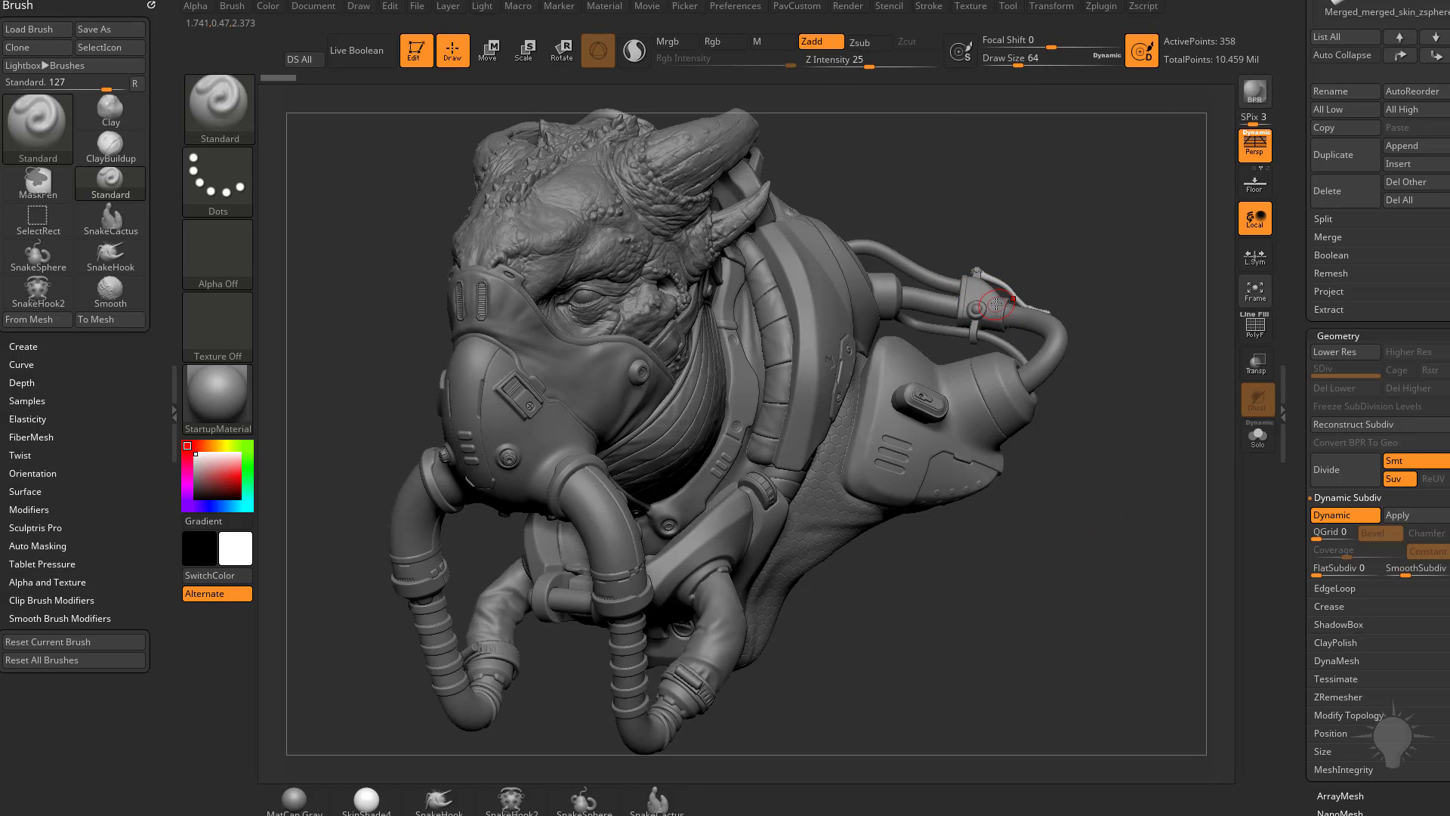
# Step: Select the ring array on the front breathing hose and turn on its polyframe display
pyautogui.moveTo(1169, 366)
pyautogui.mouseDown()
pyautogui.moveTo(1112, 420)
pyautogui.moveTo(1158, 414)
pyautogui.mouseUp()
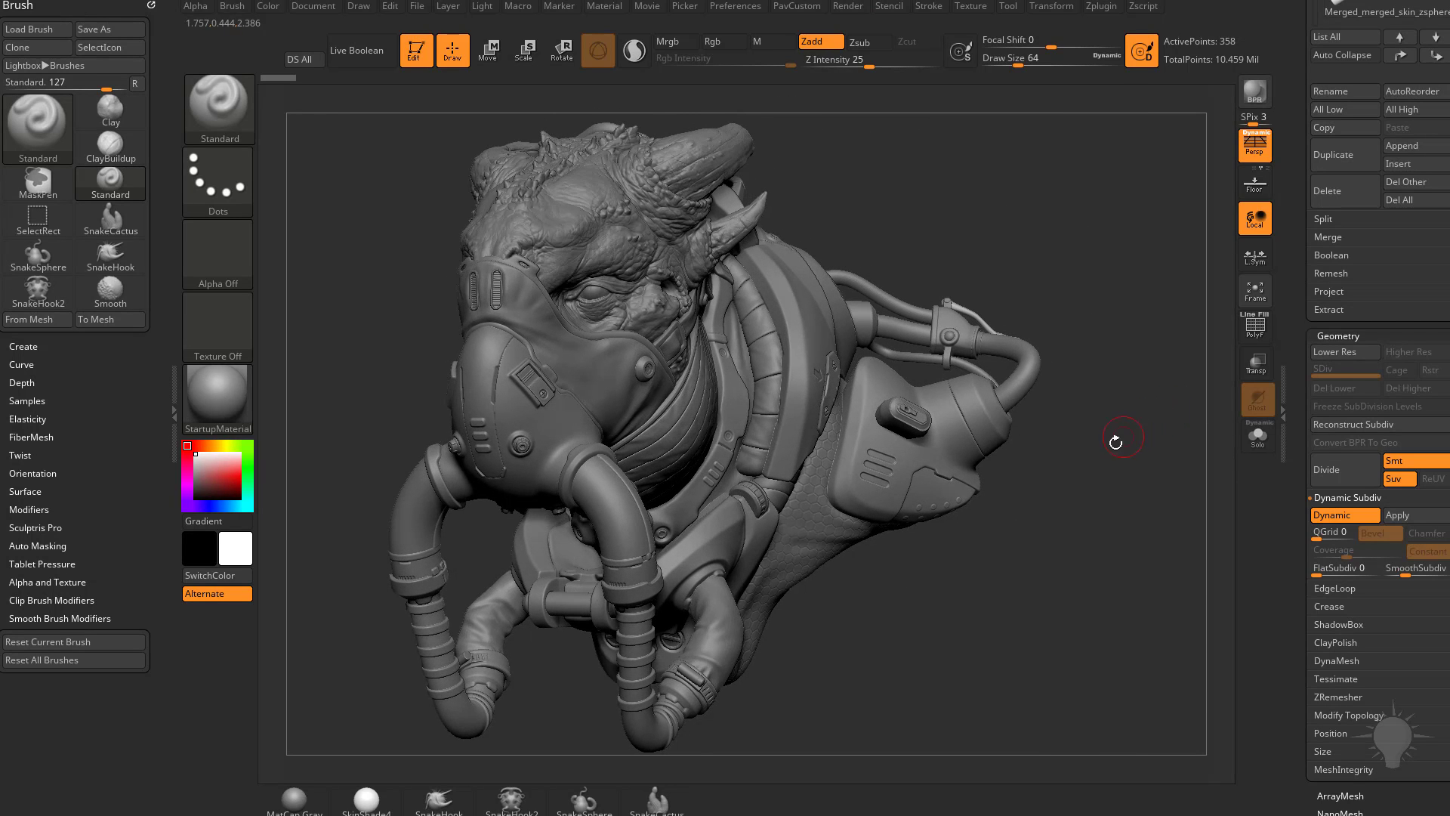
pyautogui.keyDown('alt'); pyautogui.click(645, 637); pyautogui.keyUp('alt')
pyautogui.moveTo(1301, 499); pyautogui.dragTo(1312, 336)
pyautogui.moveTo(1155, 339); pyautogui.dragTo(755, 410)
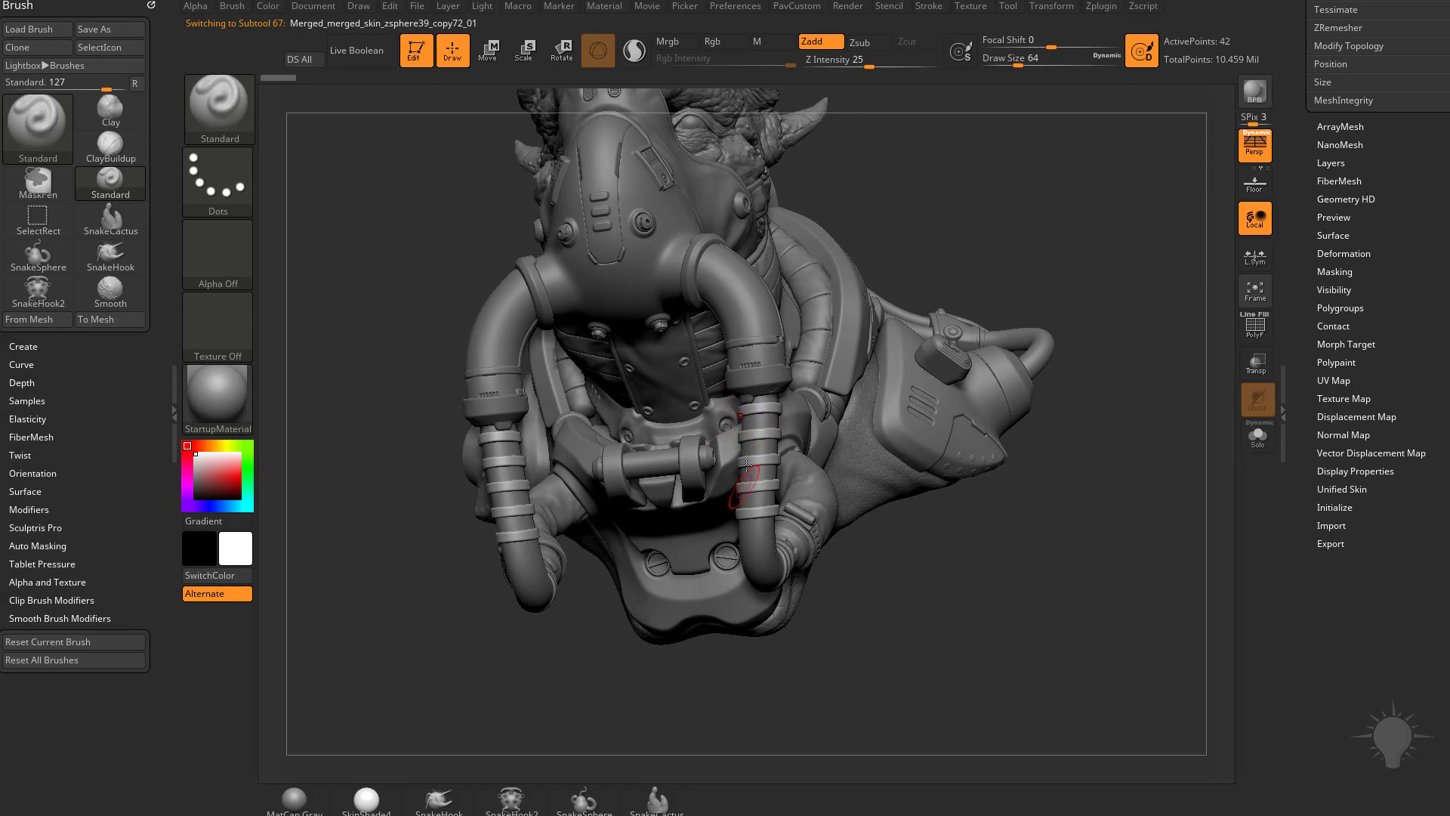
pyautogui.click(1250, 331)
pyautogui.moveTo(1111, 431); pyautogui.dragTo(1283, 390)
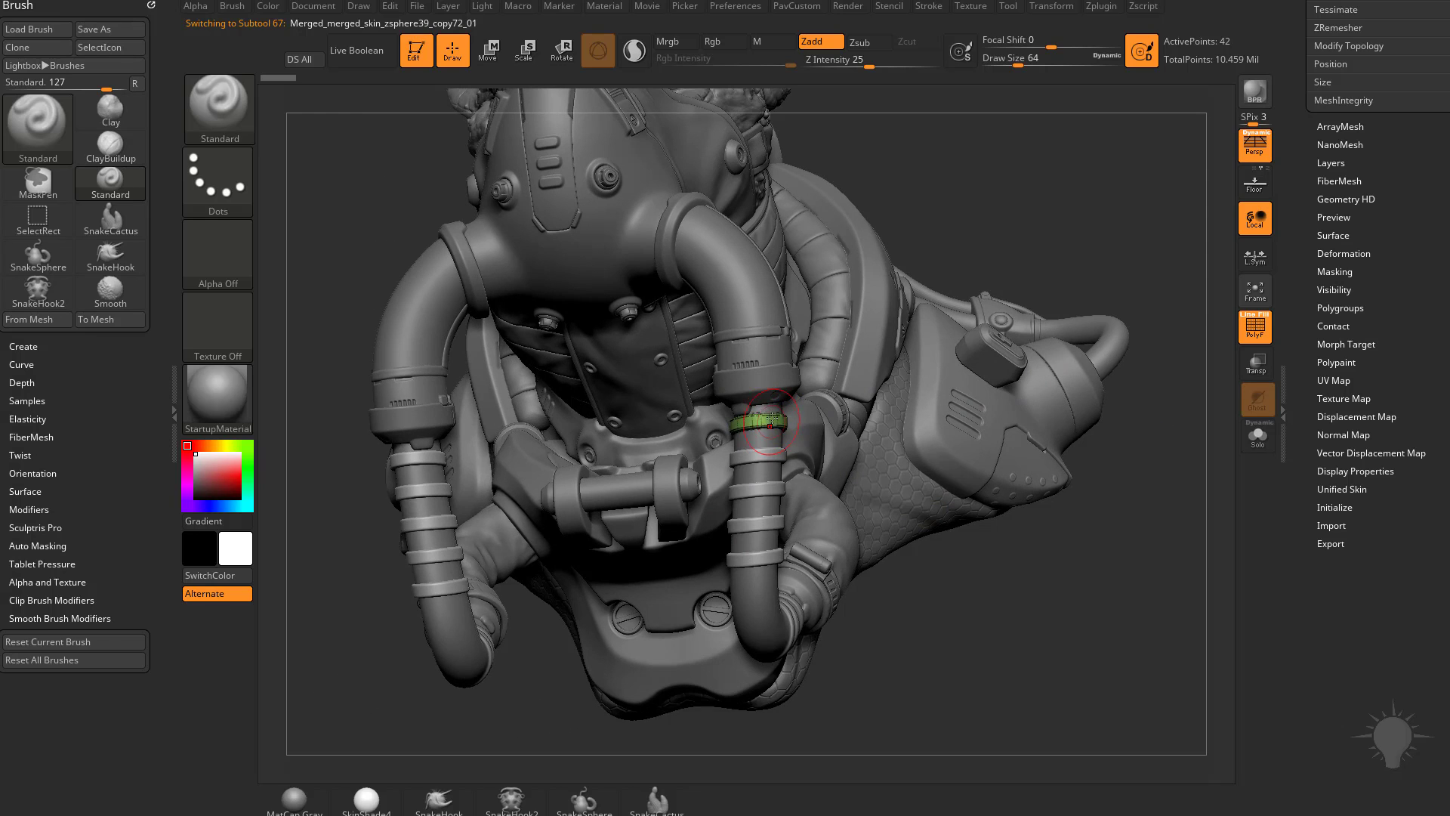
pyautogui.moveTo(1093, 575); pyautogui.dragTo(1119, 479)
# Step: Examine the hose ring's ArrayMesh settings at transform stages 1 and 2, with the Move gizmo on the ring
pyautogui.press('w')
pyautogui.moveTo(786, 457); pyautogui.dragTo(788, 438)
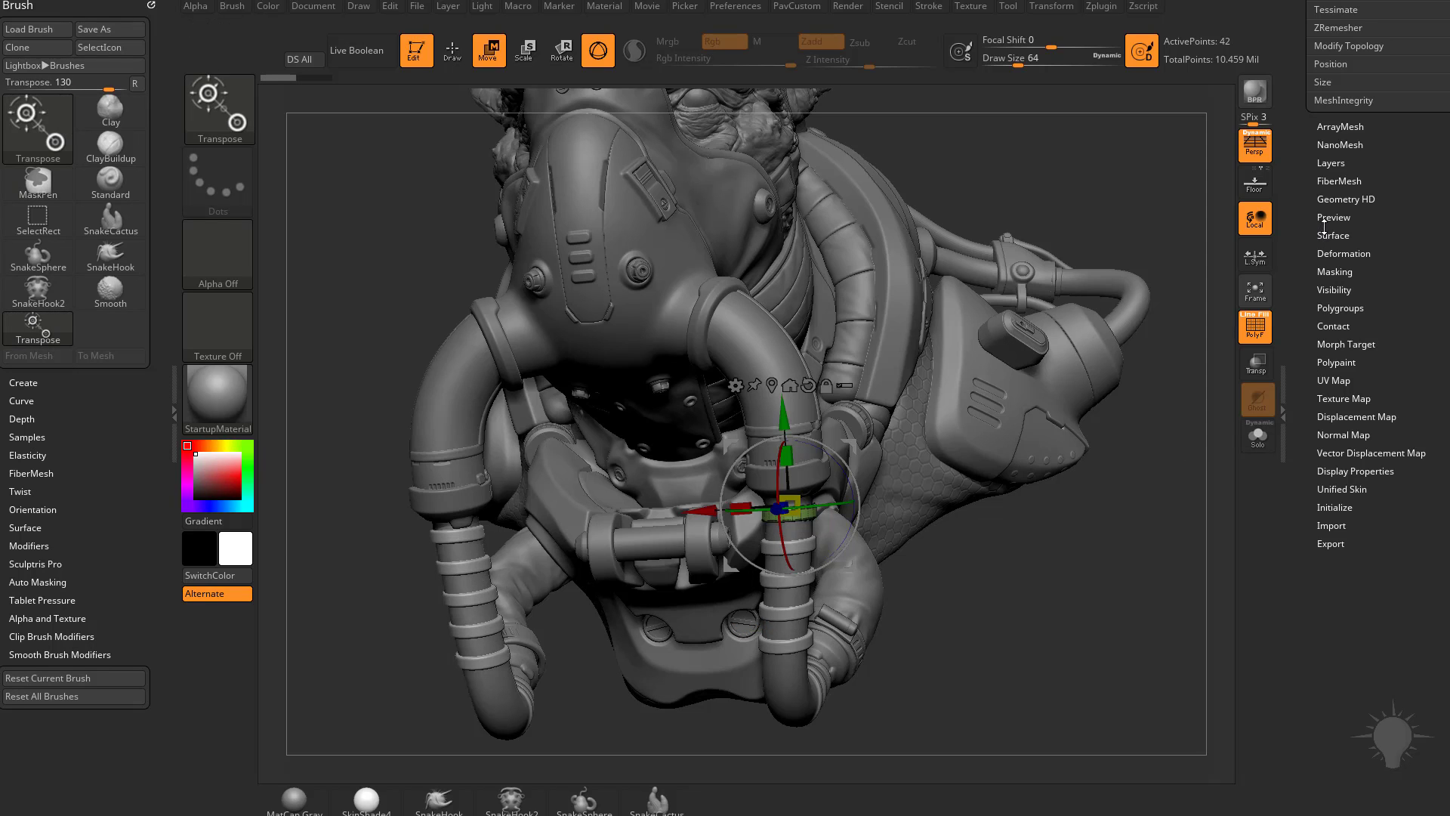
pyautogui.click(1338, 127)
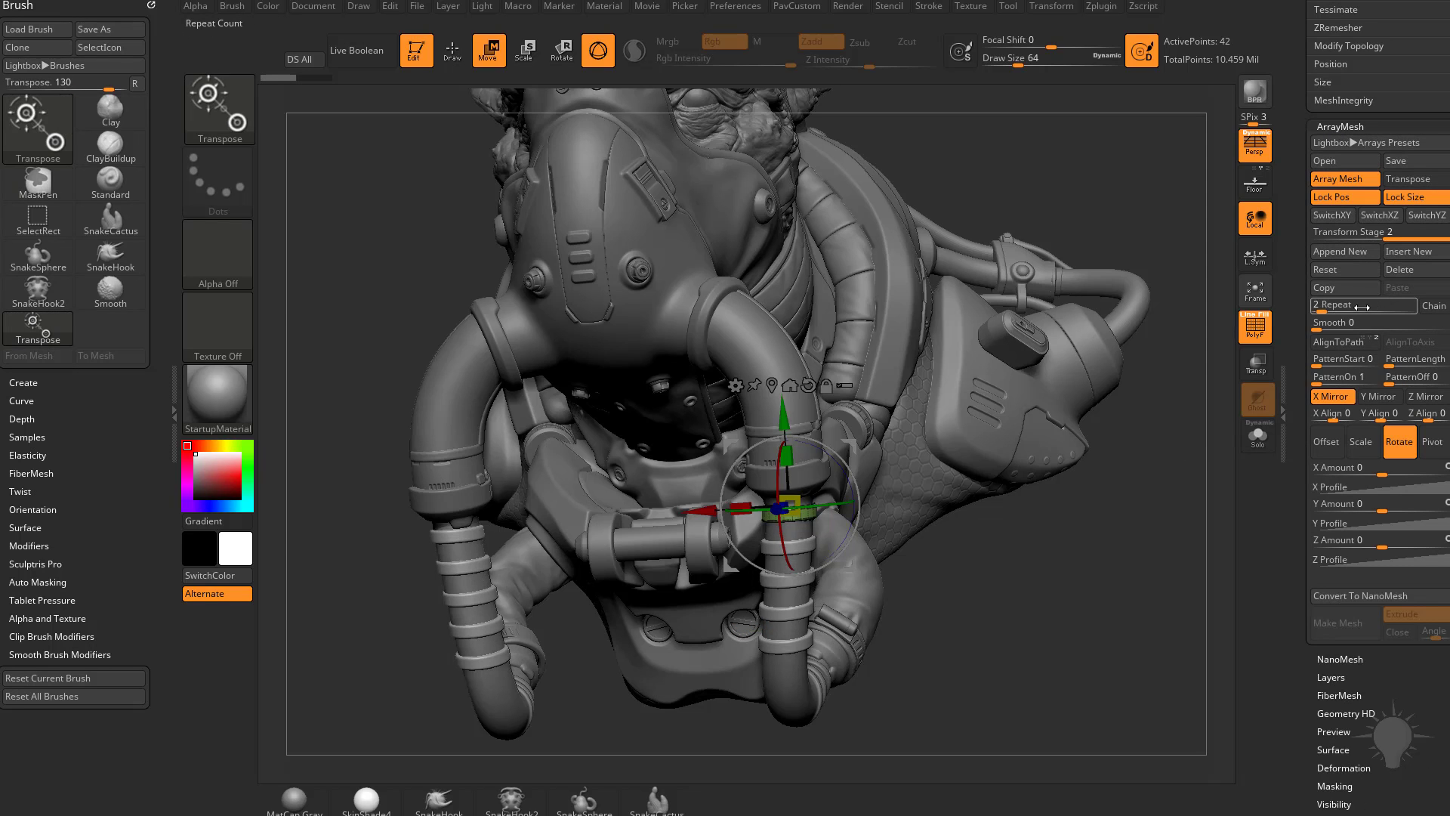
pyautogui.click(1378, 232)
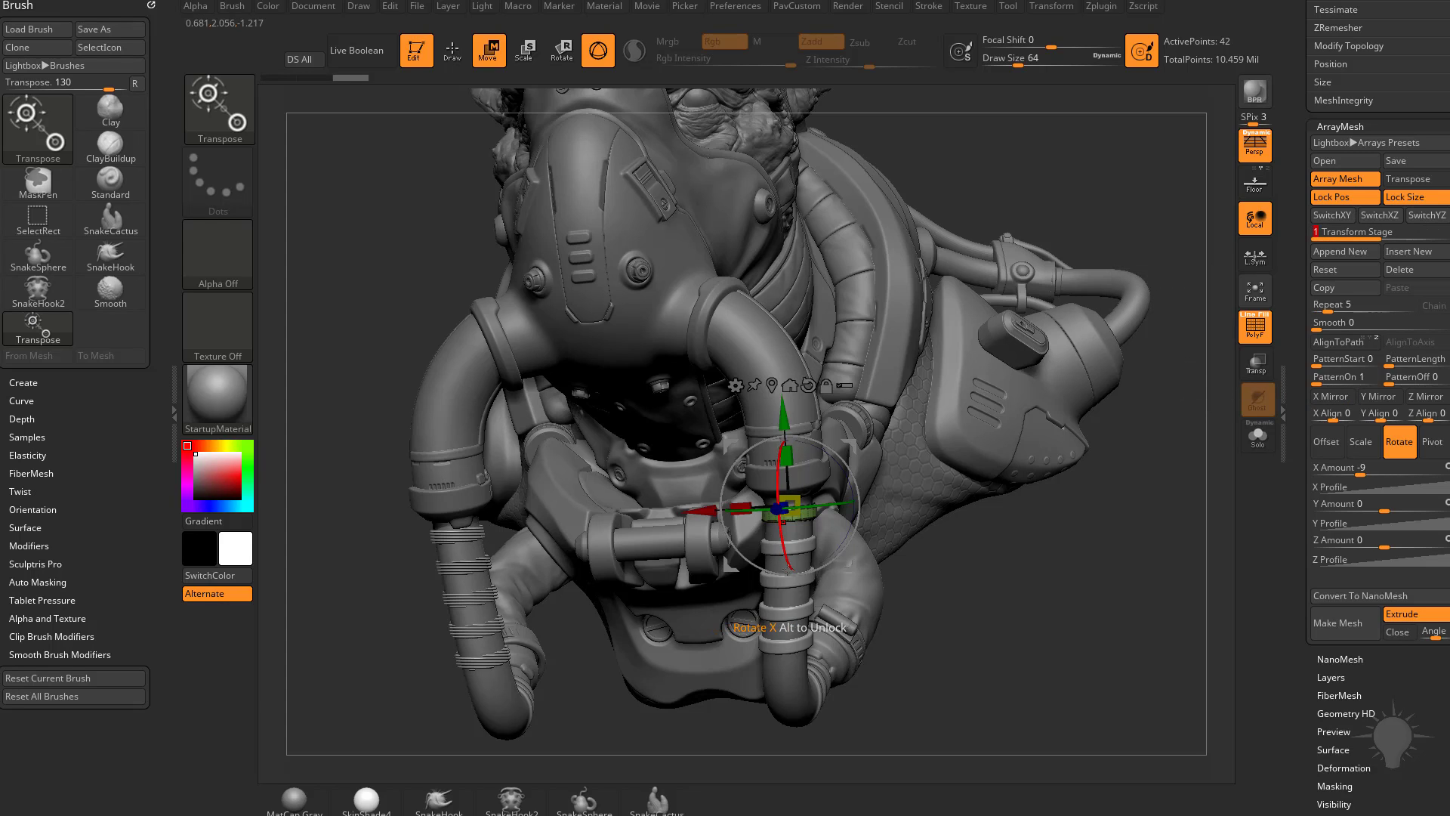
pyautogui.click(1404, 234)
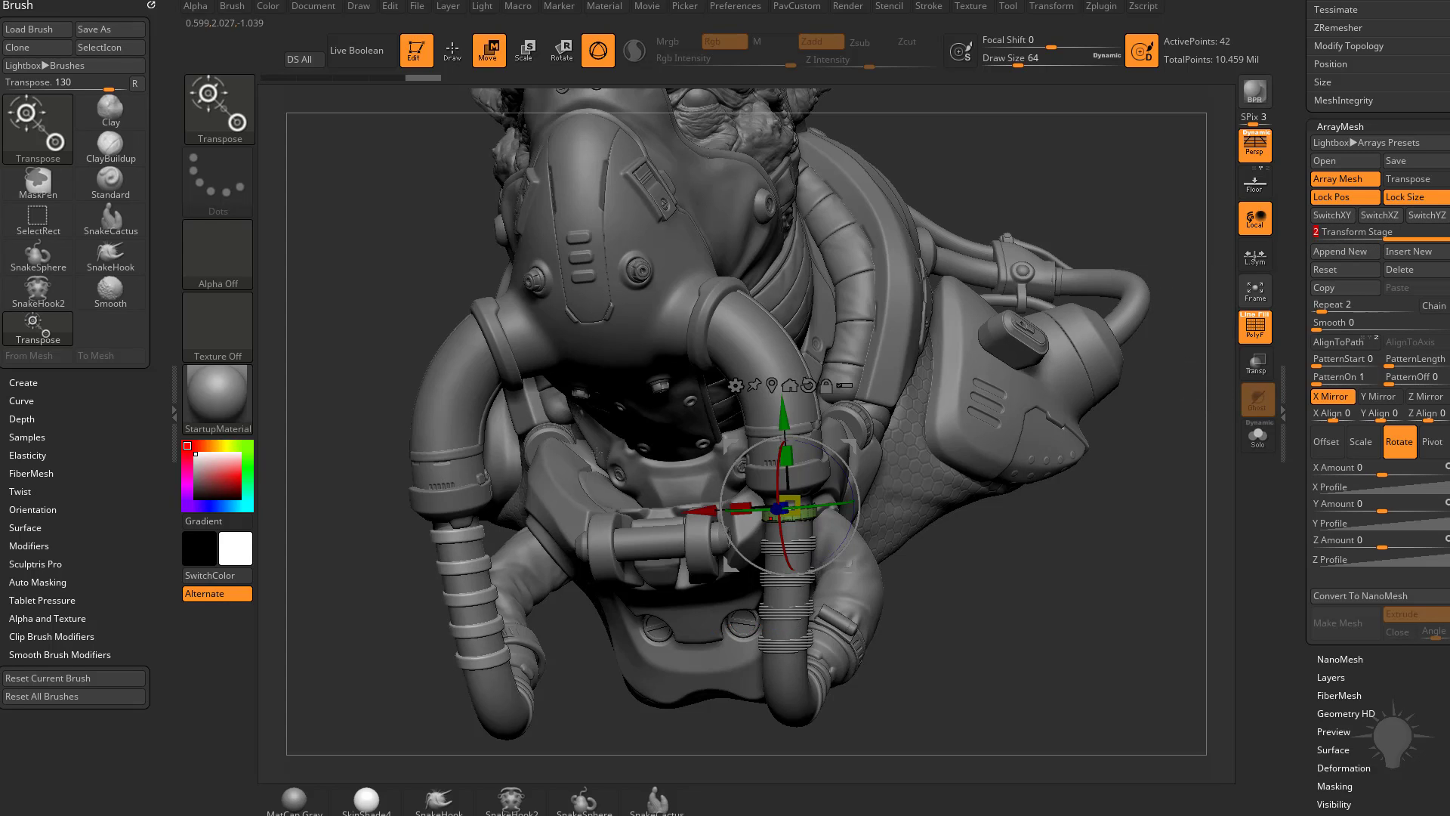
pyautogui.moveTo(785, 453); pyautogui.dragTo(847, 471)
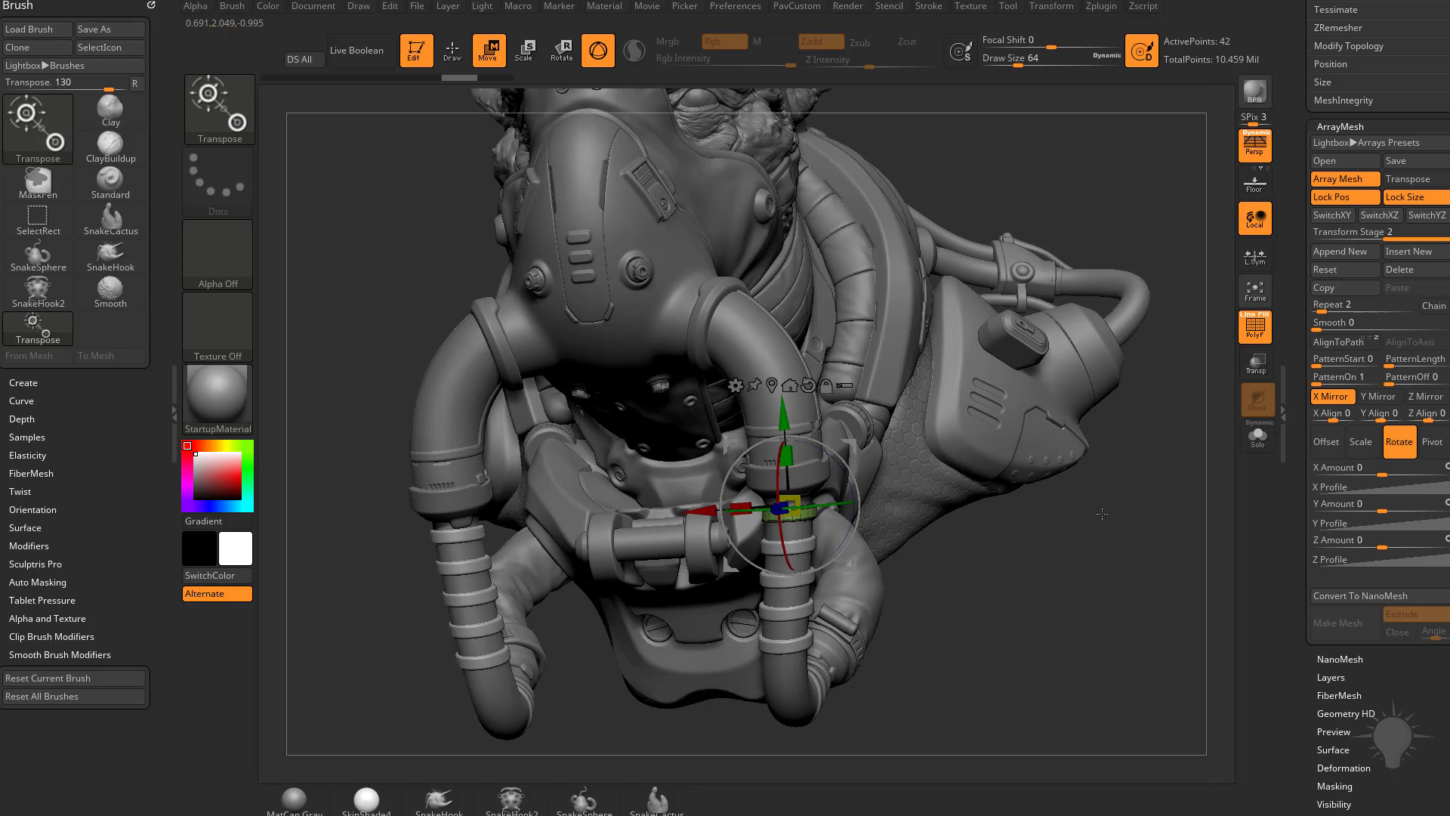
pyautogui.press('q')
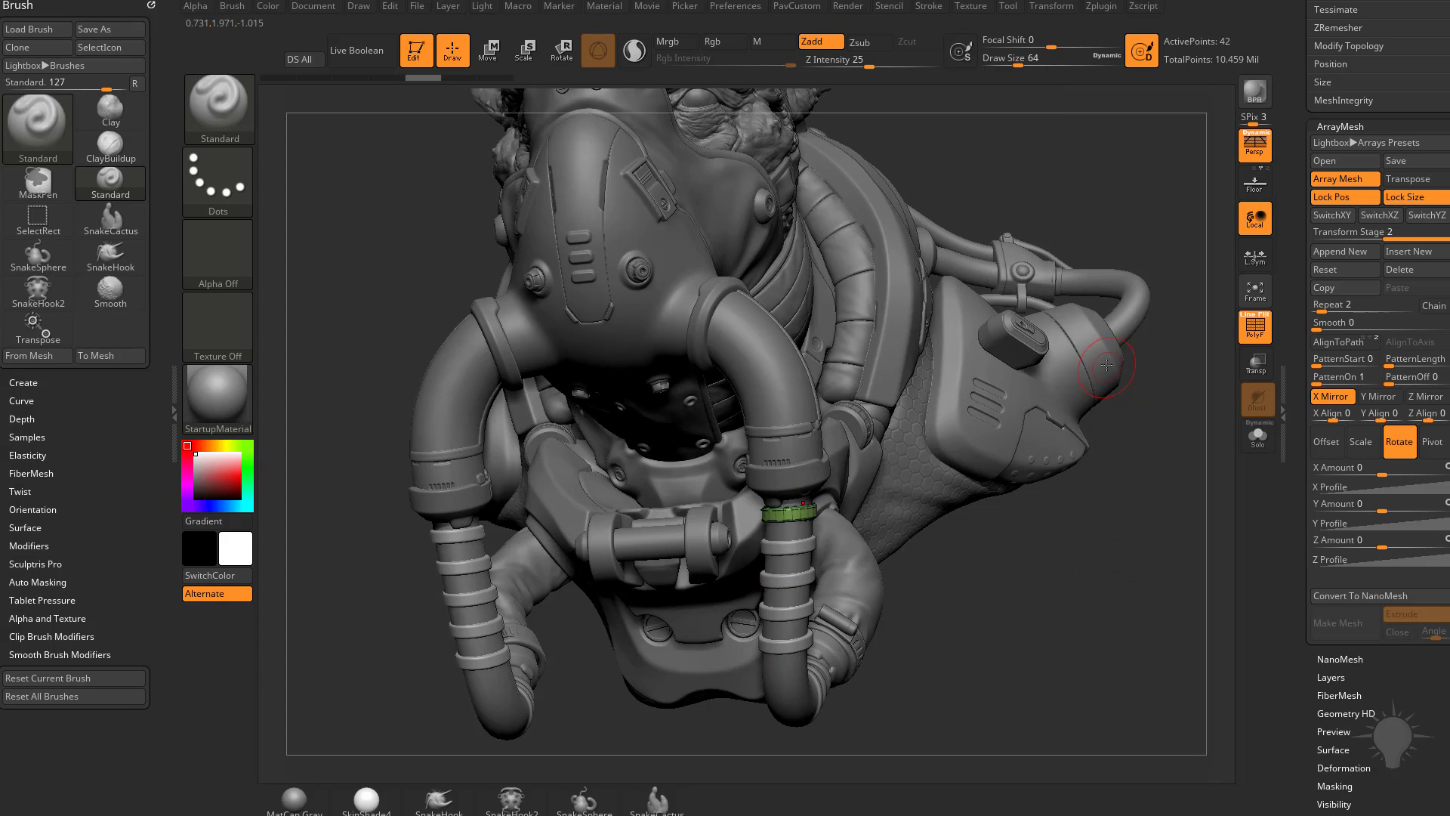
# Step: Compare the rear hose with the ArrayMesh ring by selecting each, ending on the ring
pyautogui.keyDown('alt'); pyautogui.click(1133, 287); pyautogui.keyUp('alt')
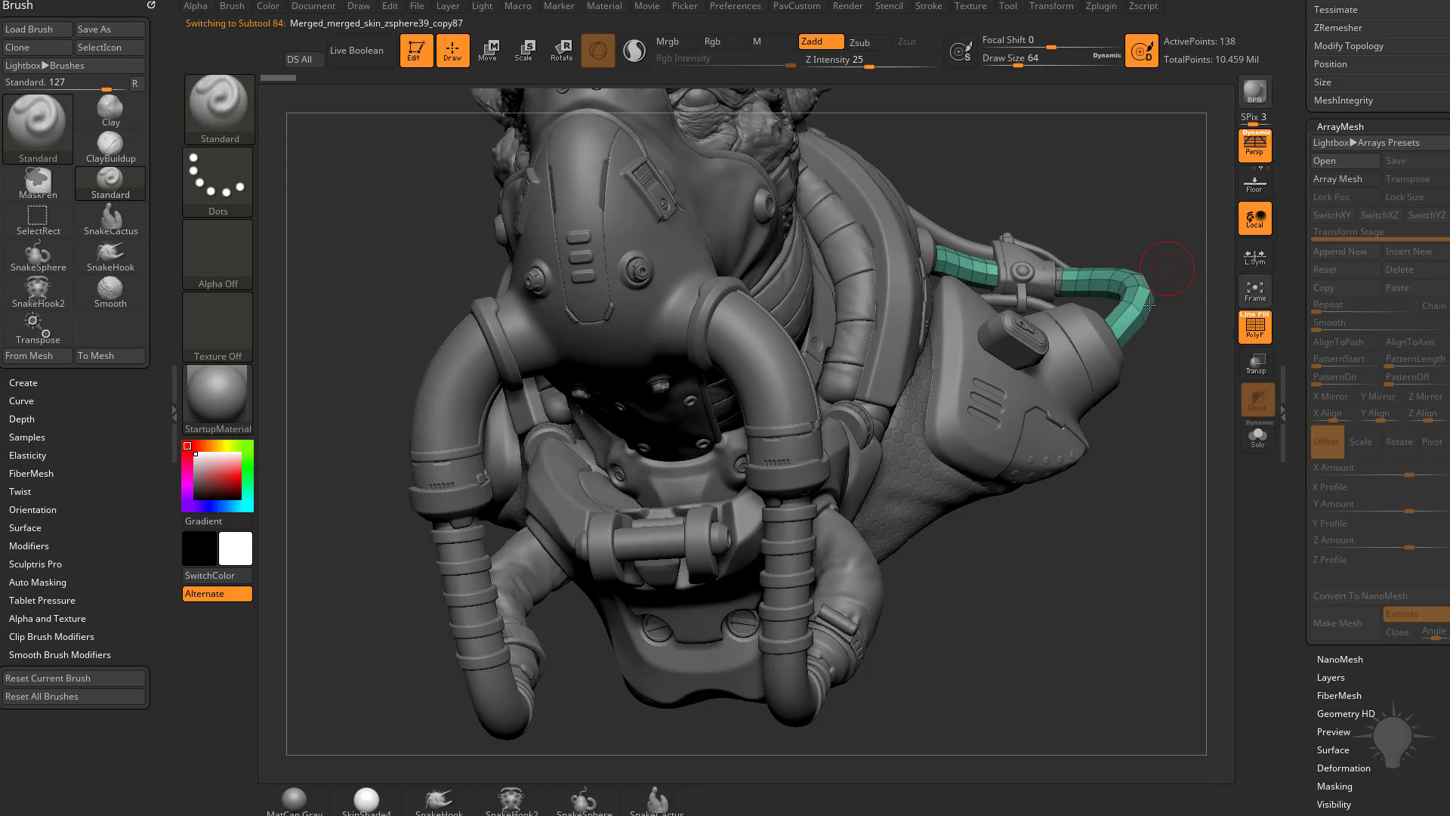
pyautogui.keyDown('alt'); pyautogui.click(796, 515); pyautogui.keyUp('alt')
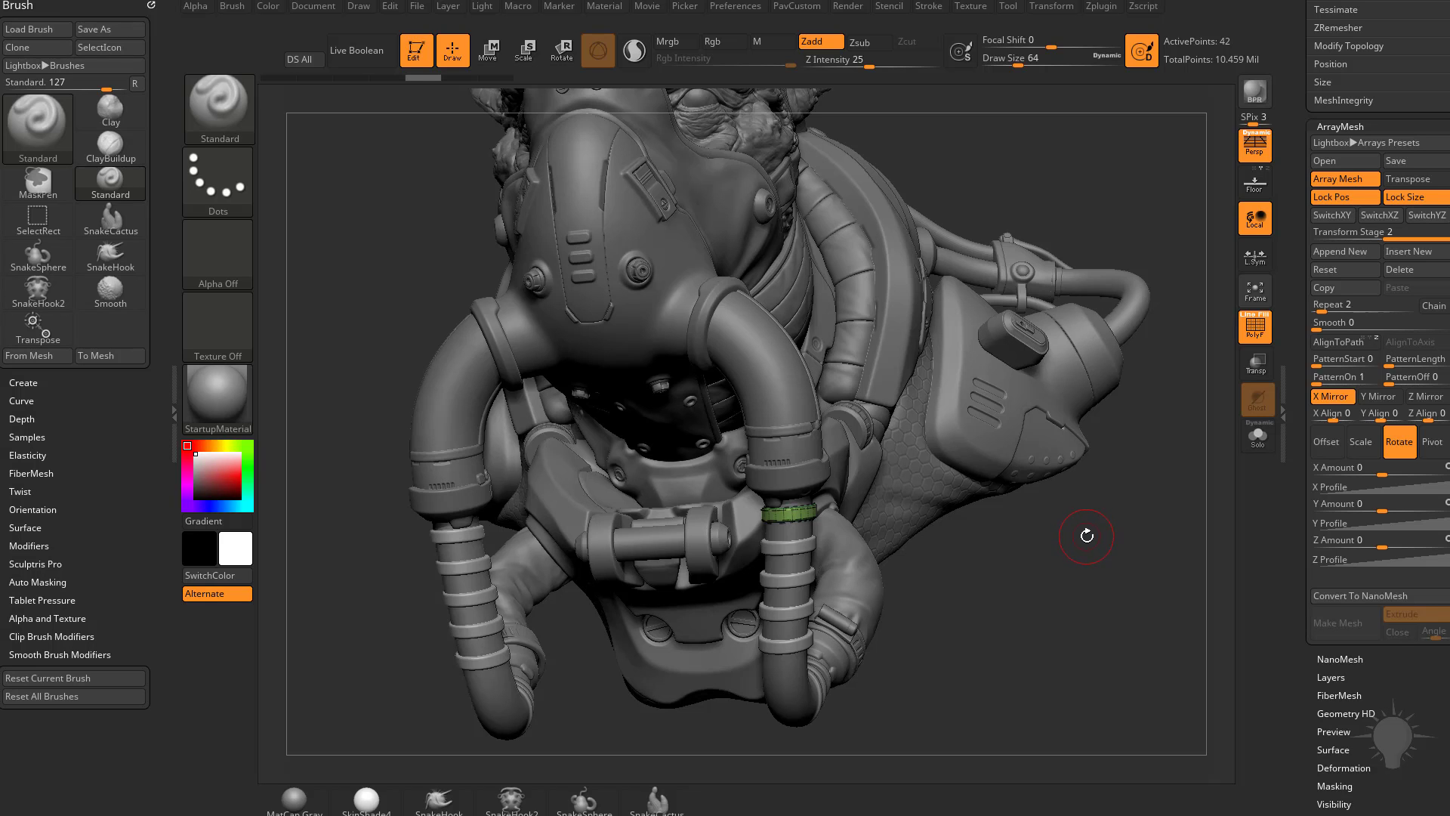
pyautogui.moveTo(1156, 497)
pyautogui.mouseDown()
pyautogui.moveTo(1110, 555)
pyautogui.moveTo(1140, 534)
pyautogui.mouseUp()
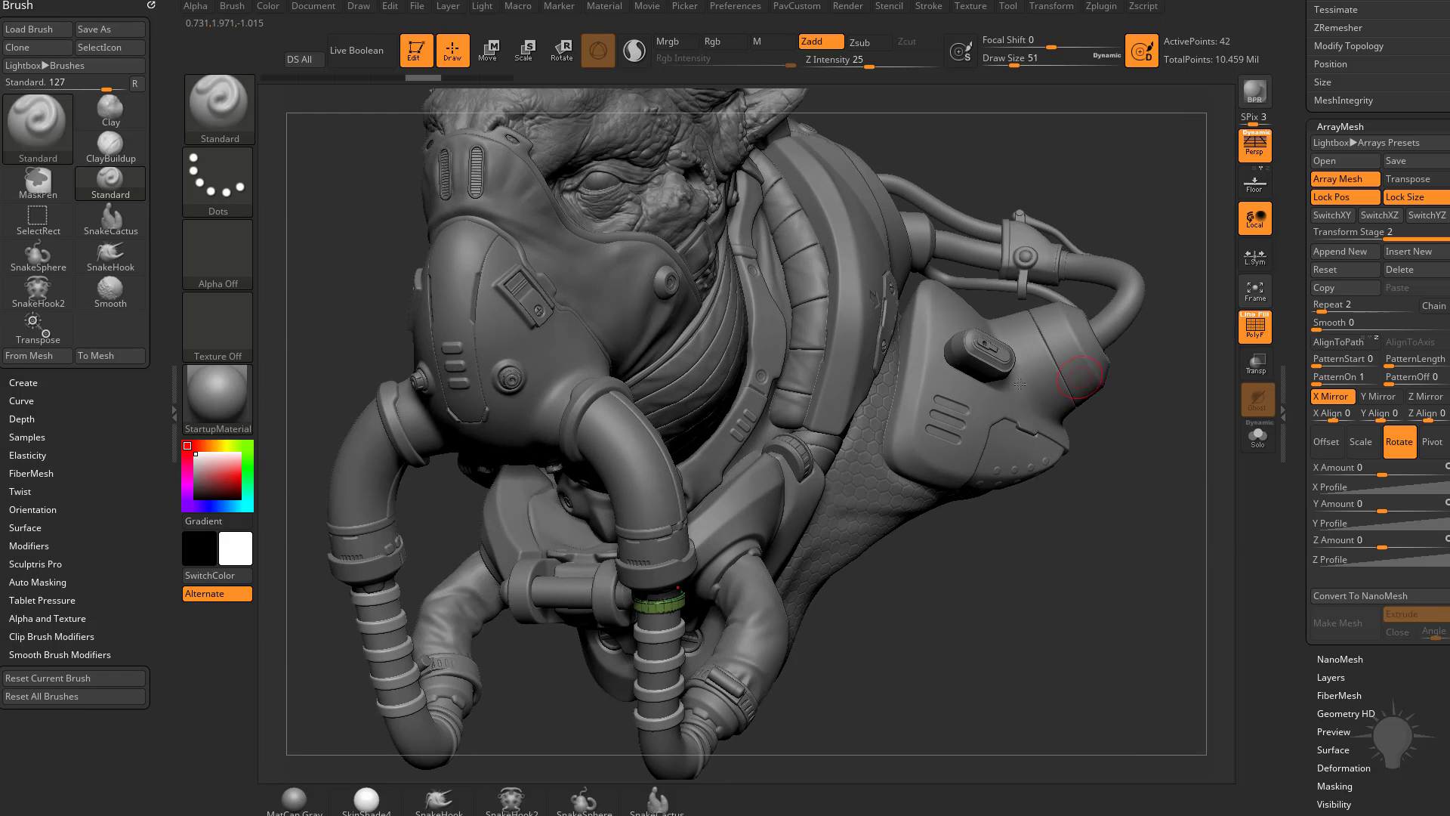
# Step: Subdivide the capsule on the side pod and preview it as a cut with Live Boolean, hiding the polyframe
pyautogui.hotkey('ctrl', 'd')
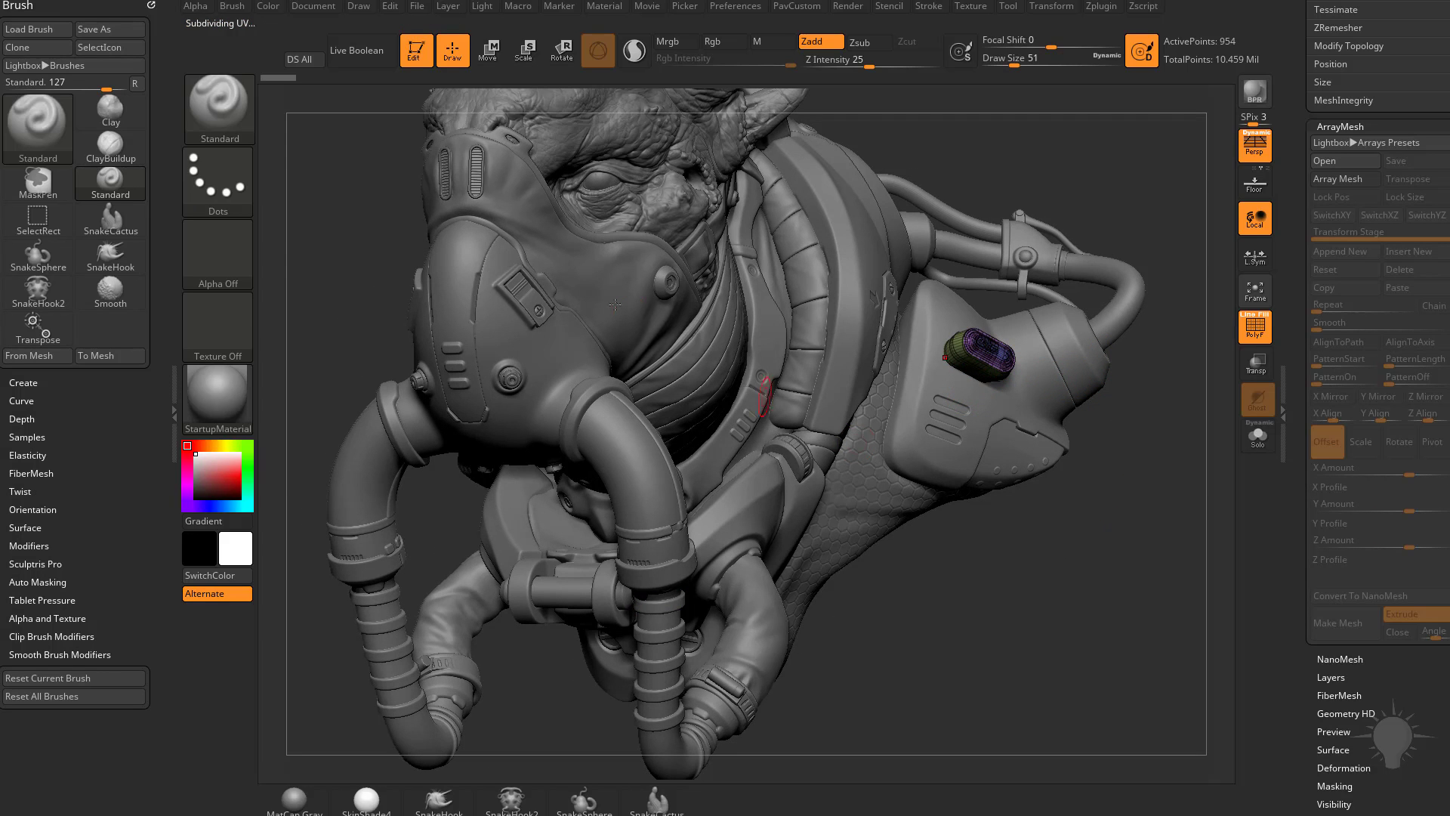
pyautogui.click(367, 50)
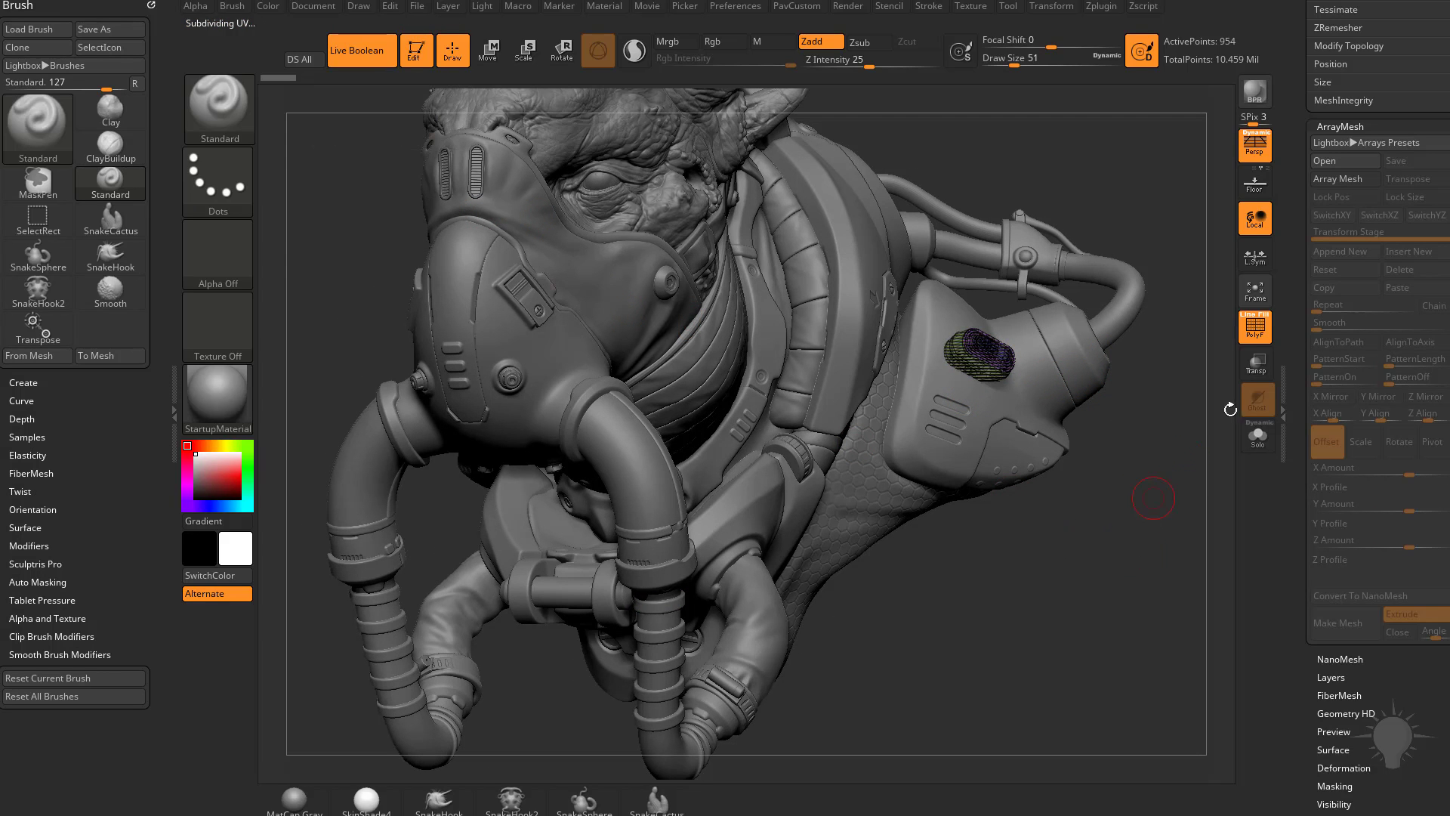
pyautogui.hotkey('shift', 'f')
# Step: Duplicate the capsule cutter beside the original on the side pod and adjust its depth with the Move gizmo
pyautogui.moveTo(1140, 570); pyautogui.dragTo(1127, 405)
pyautogui.press('w')
pyautogui.moveTo(993, 406)
pyautogui.keyDown('ctrl'); pyautogui.mouseDown()
pyautogui.moveTo(993, 377)
pyautogui.moveTo(975, 434)
pyautogui.mouseUp(); pyautogui.keyUp('ctrl')
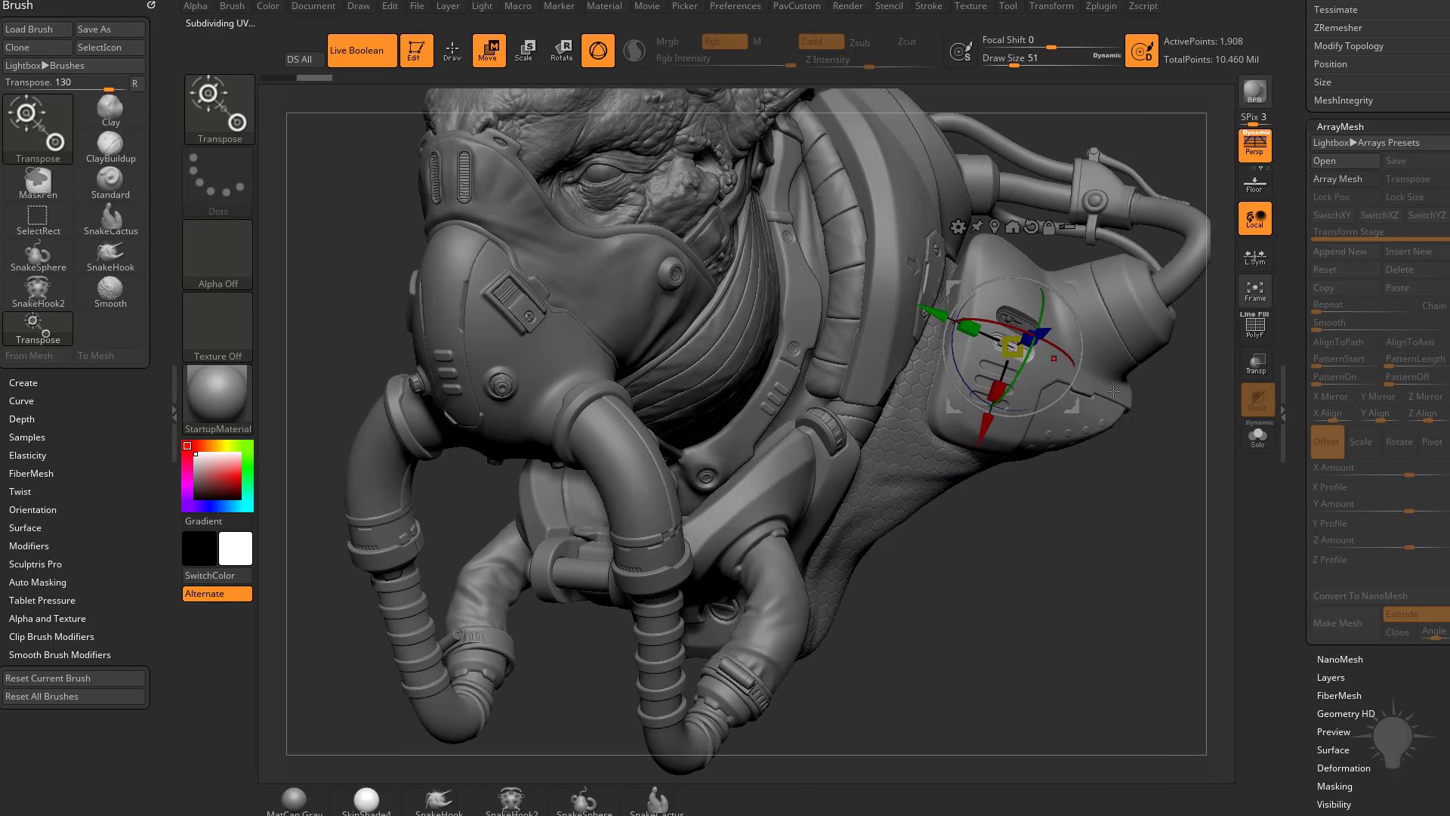
pyautogui.moveTo(1046, 333); pyautogui.dragTo(1043, 342)
pyautogui.press('q')
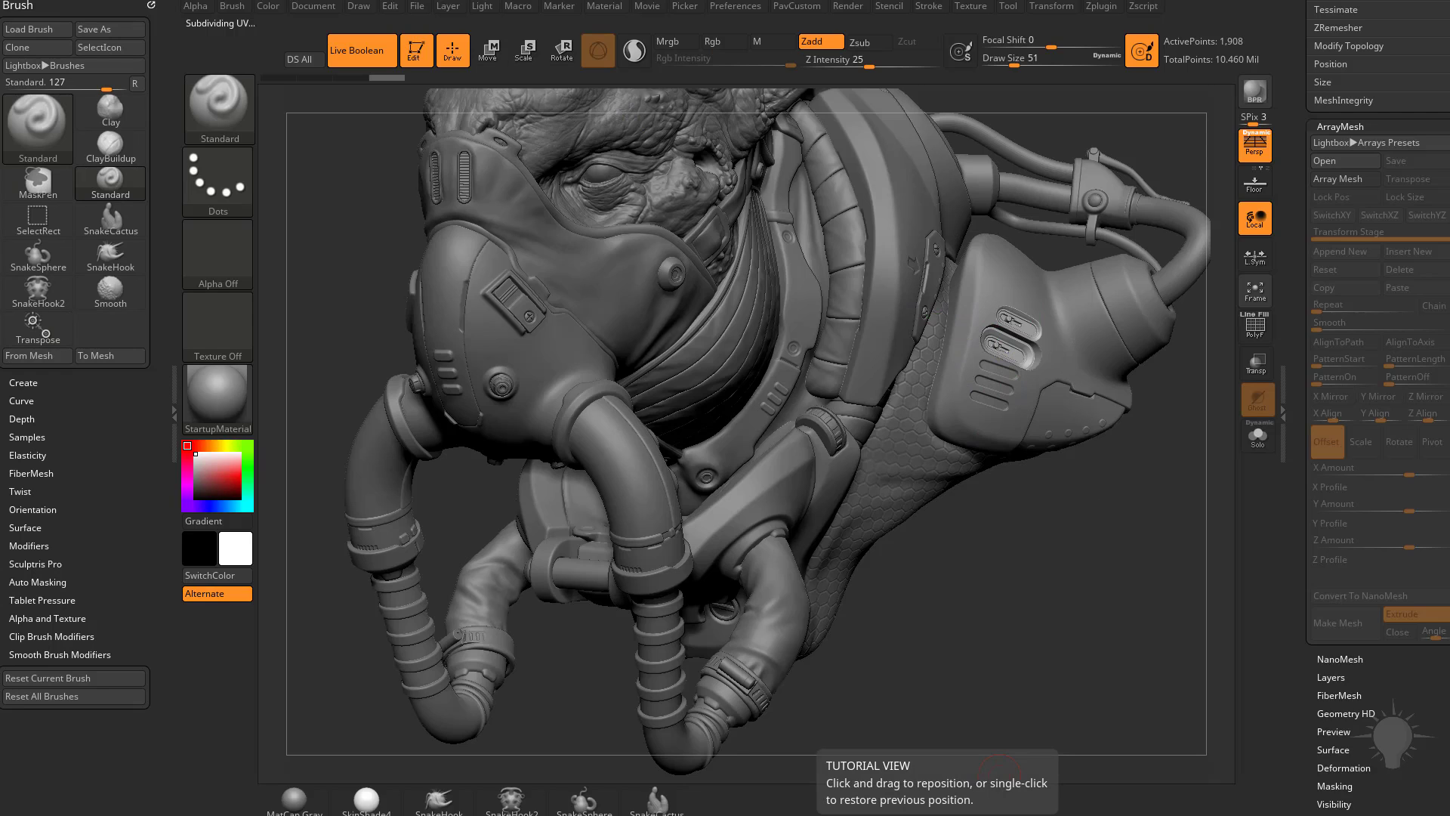
# Step: Switch to the web browser and look through the Gumroad store, the artist's other page, and the YouTube playlists
pyautogui.moveTo(1000, 815); pyautogui.dragTo(713, 87)
pyautogui.click(388, 110)
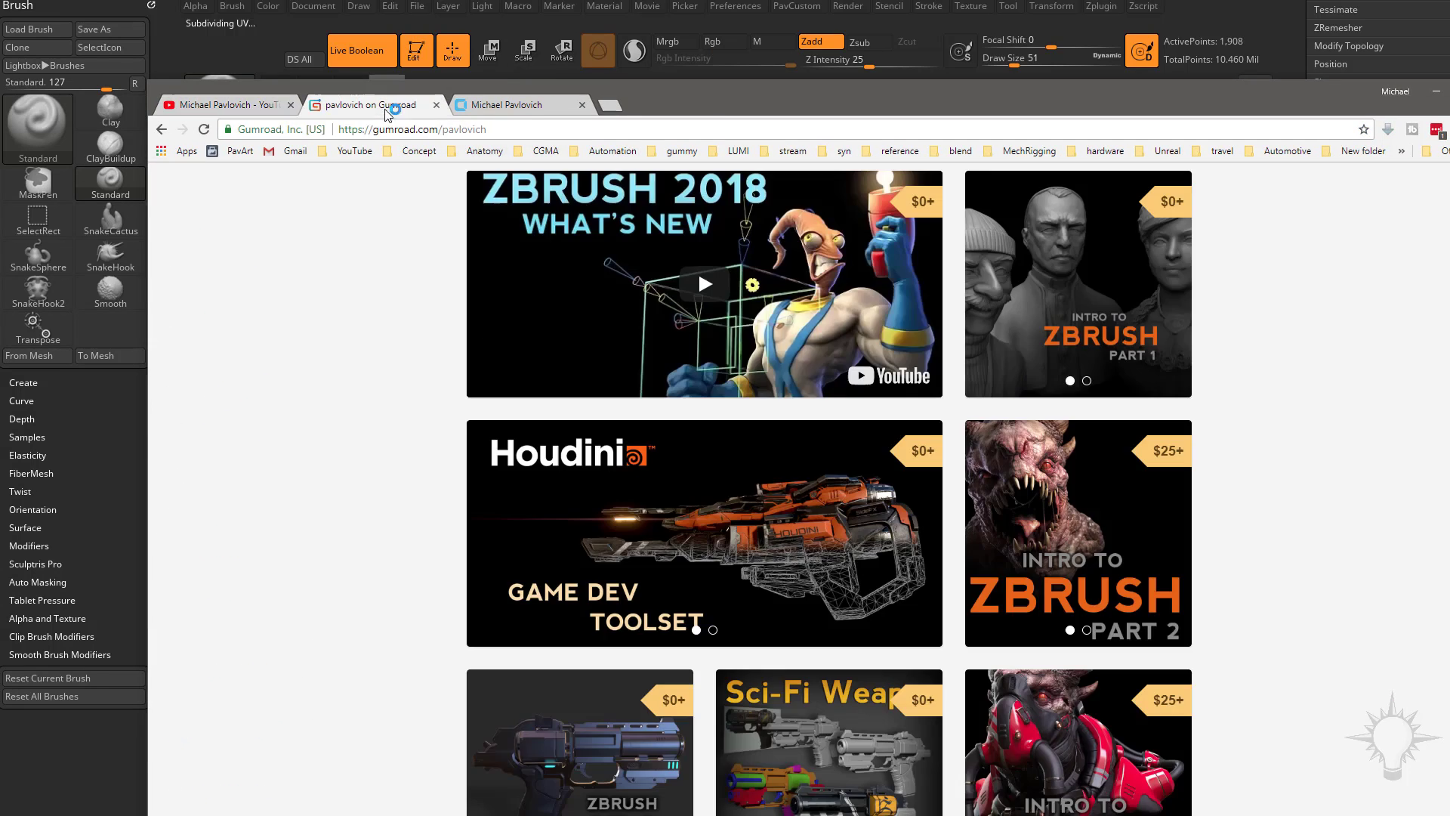
pyautogui.click(532, 105)
pyautogui.click(234, 105)
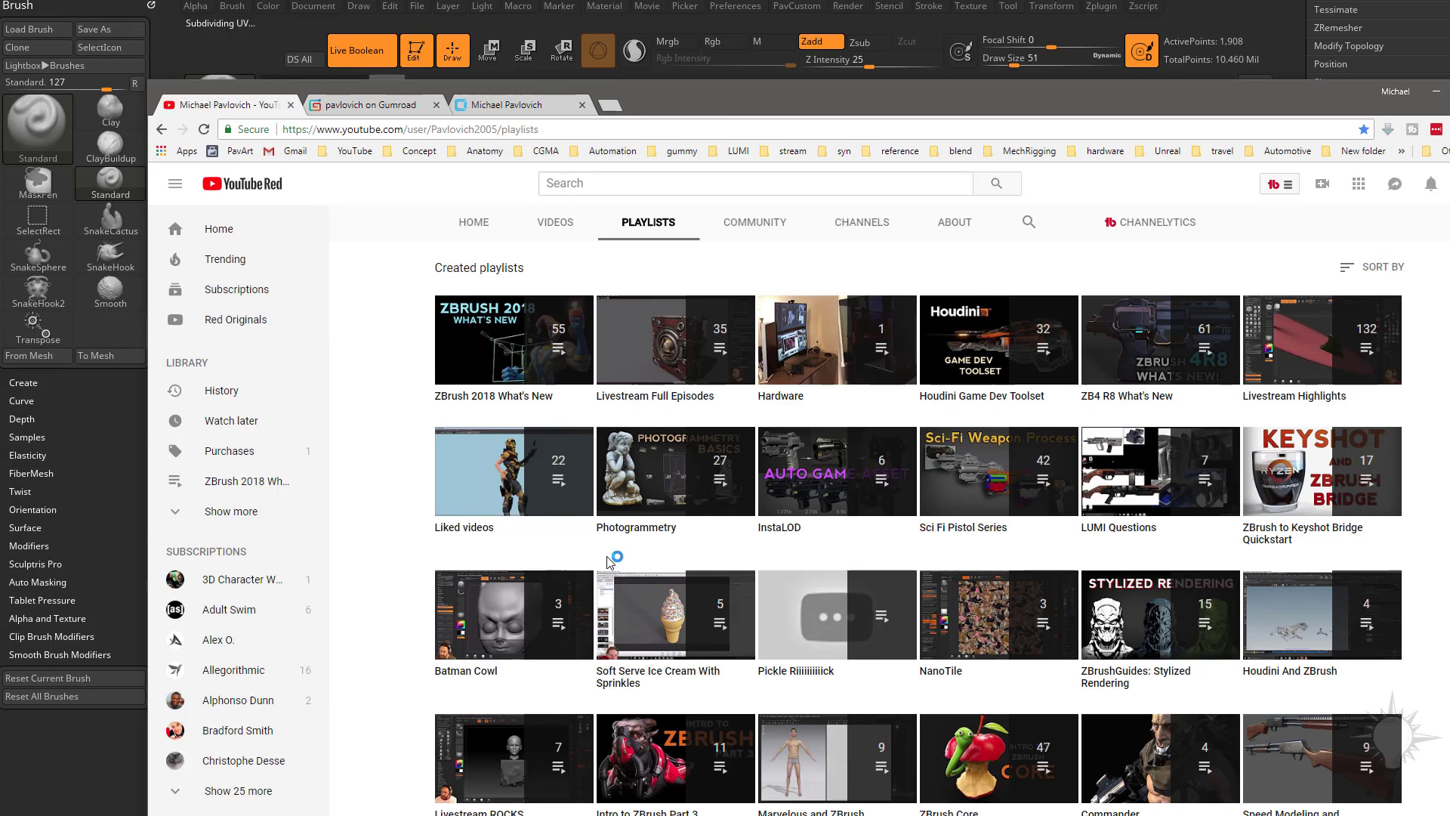
# Step: Look through the channel's created playlists on YouTube and return to ZBrush
pyautogui.scroll(-1, 610, 562)
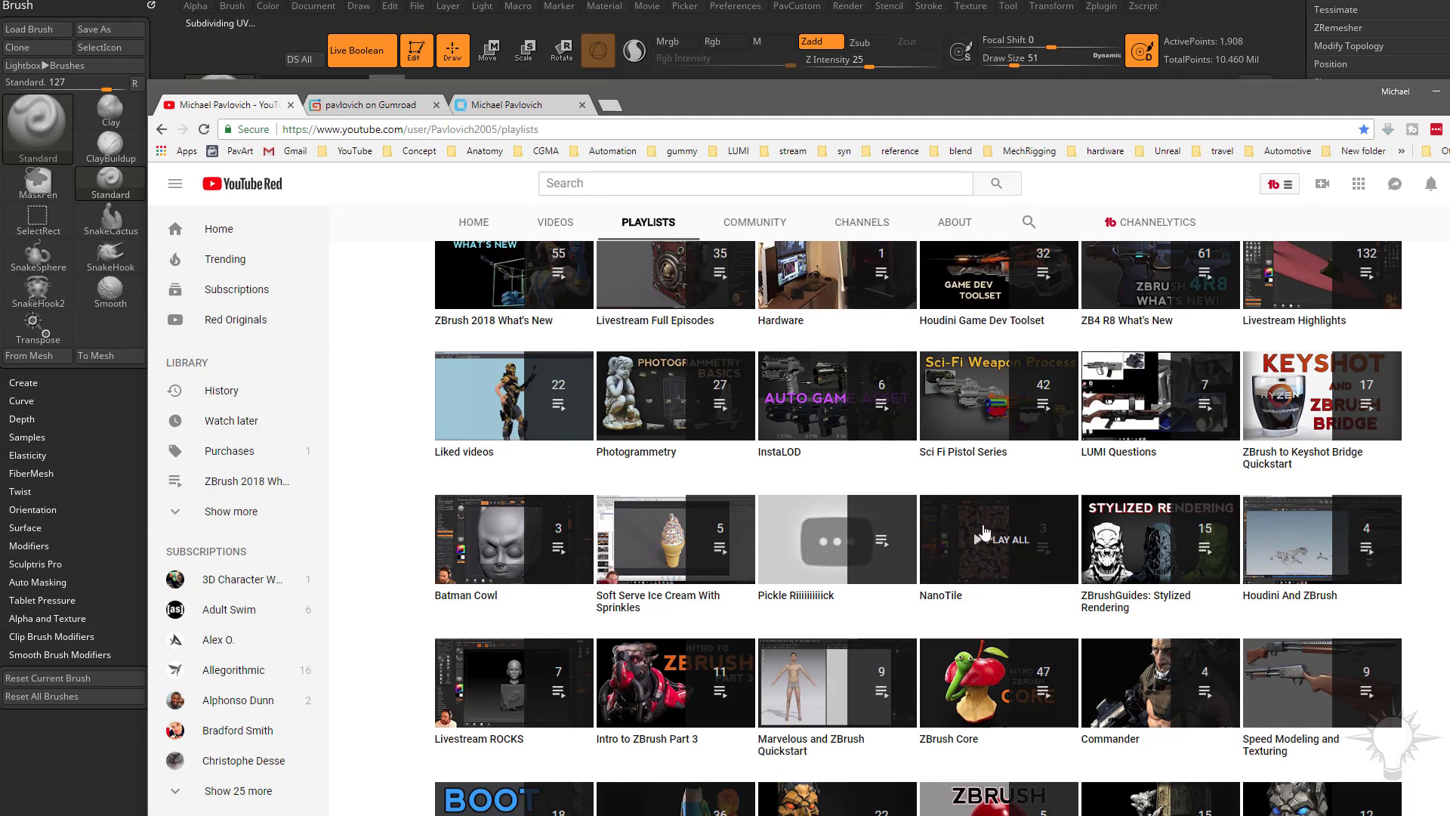
pyautogui.scroll(3, 944, 491)
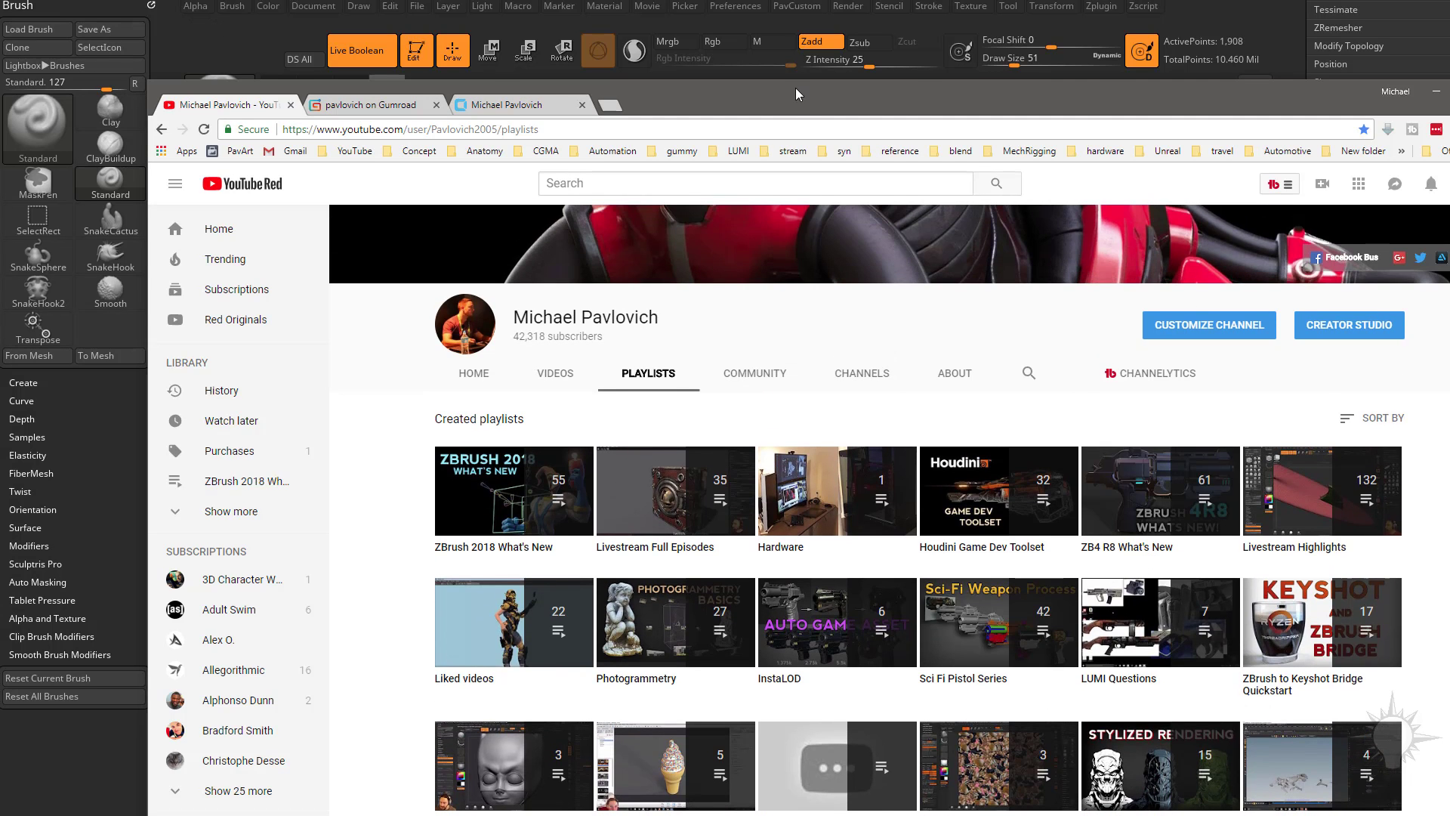
pyautogui.moveTo(796, 88); pyautogui.dragTo(815, 815)
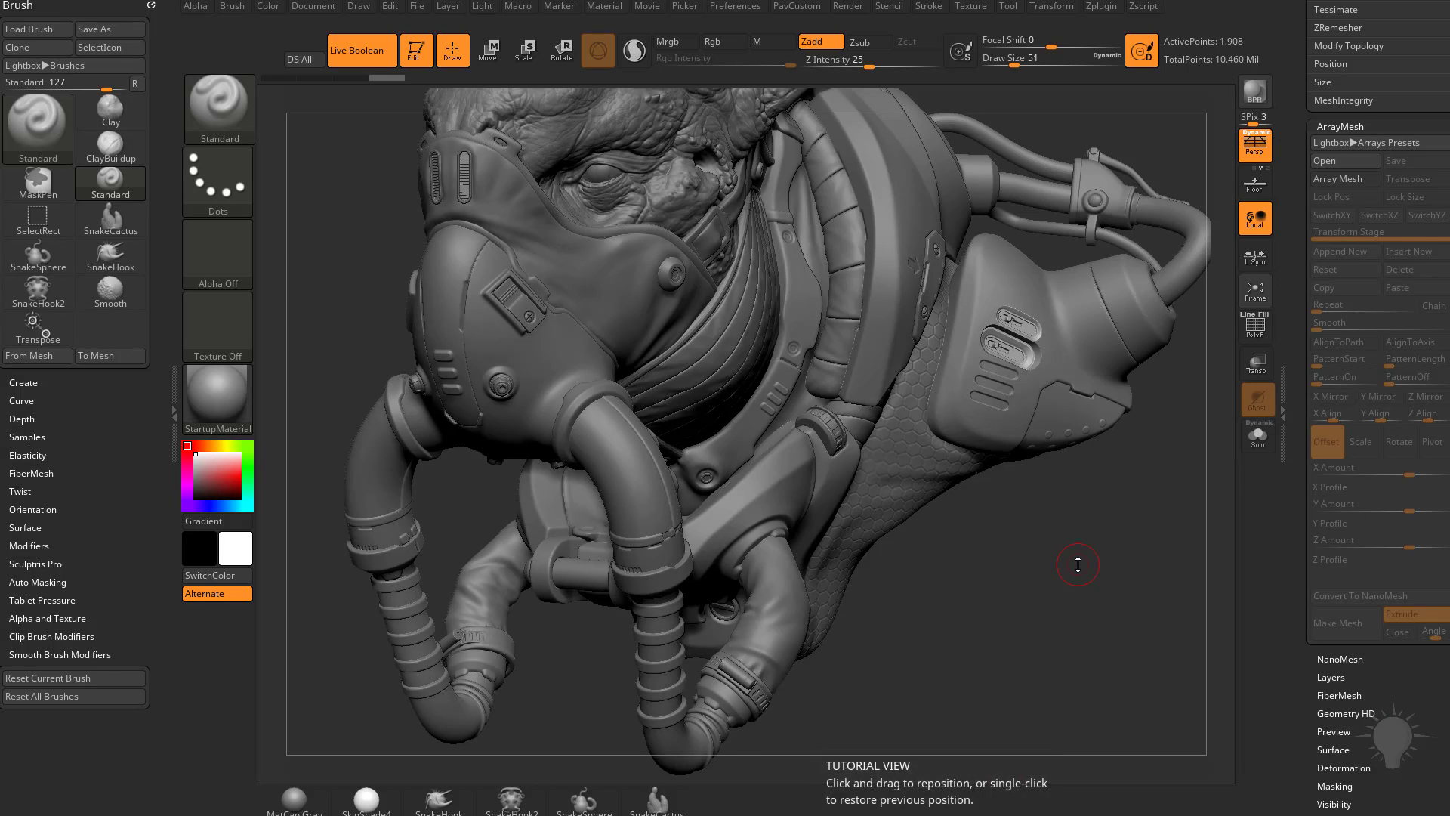
# Step: Undo the duplicated capsule cutter on the side pod and compare the remaining cut with Live Boolean off and on
pyautogui.moveTo(1075, 566)
pyautogui.mouseDown()
pyautogui.moveTo(1058, 540)
pyautogui.moveTo(1072, 449)
pyautogui.moveTo(1056, 522)
pyautogui.mouseUp()
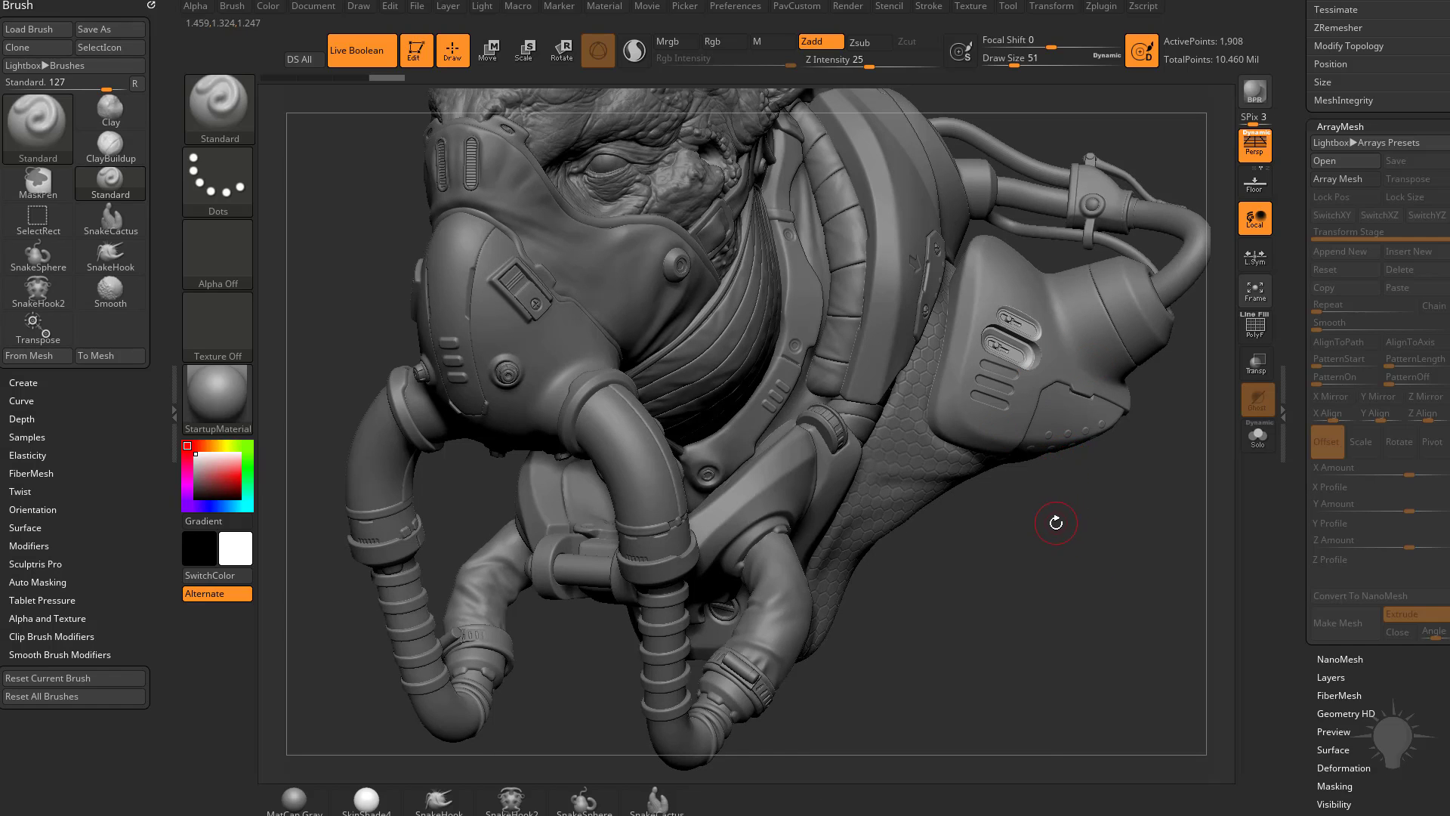
pyautogui.hotkey('ctrl', 'z')
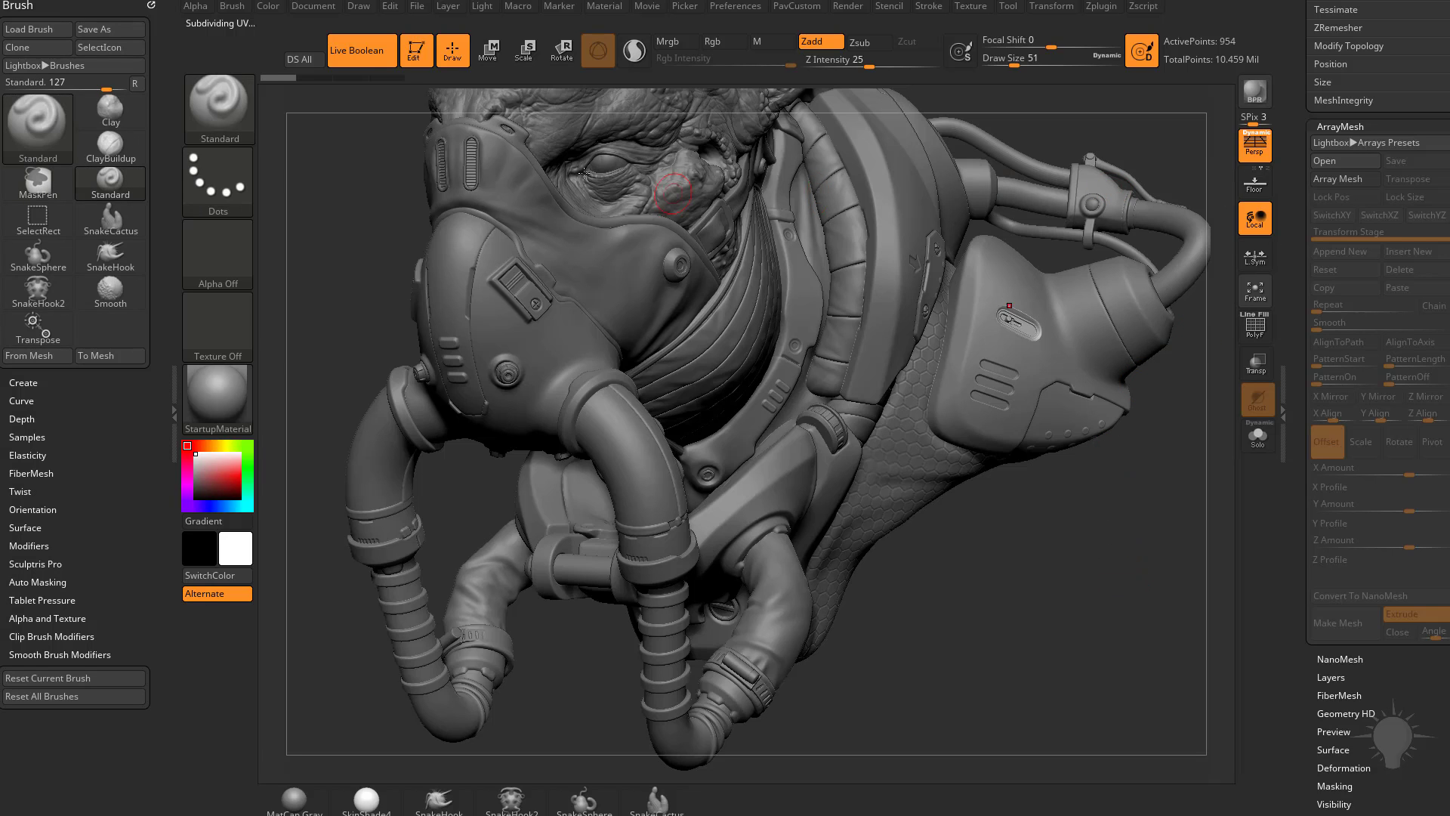
pyautogui.click(361, 49)
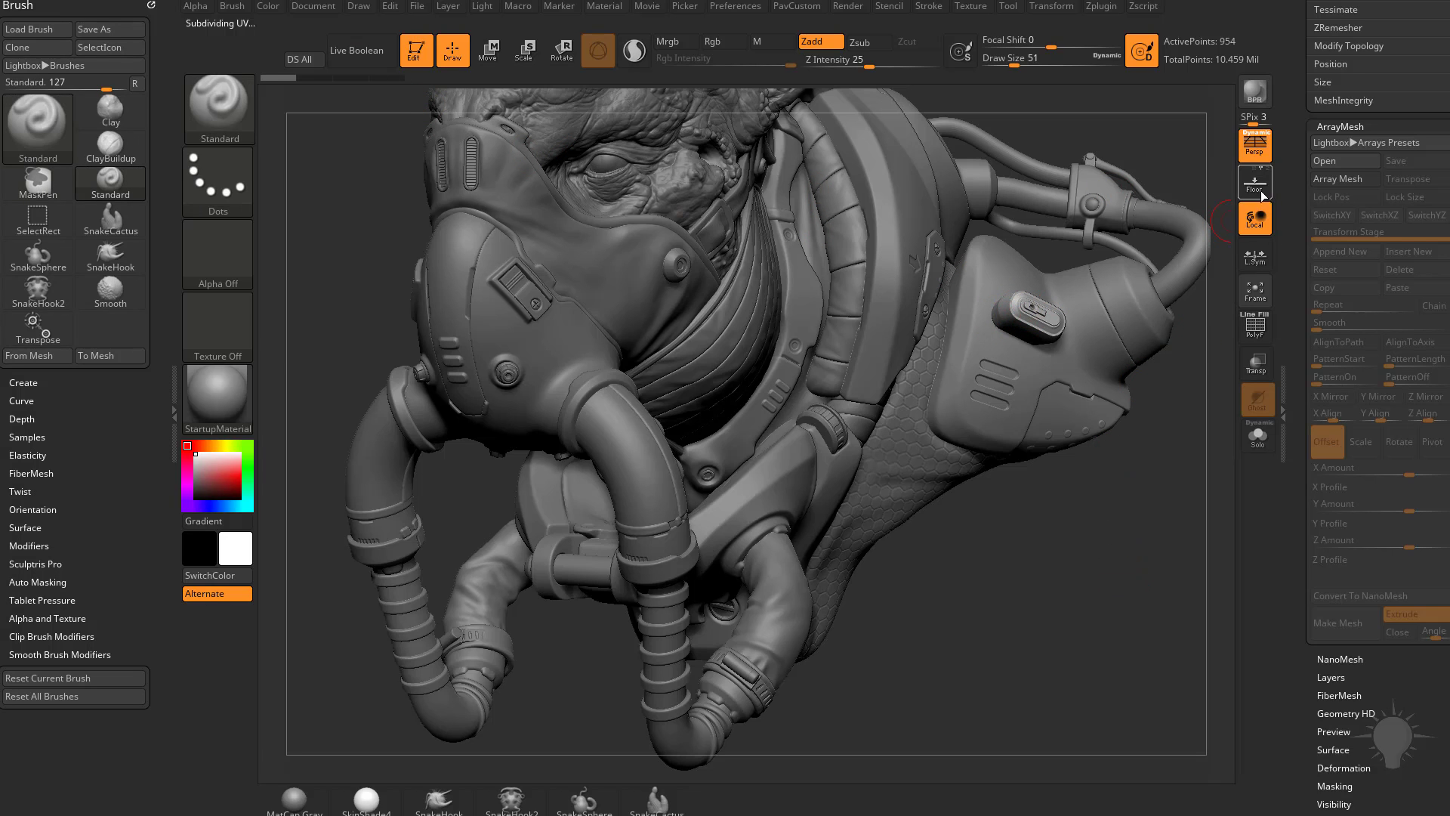
pyautogui.scroll(10, 1371, 315)
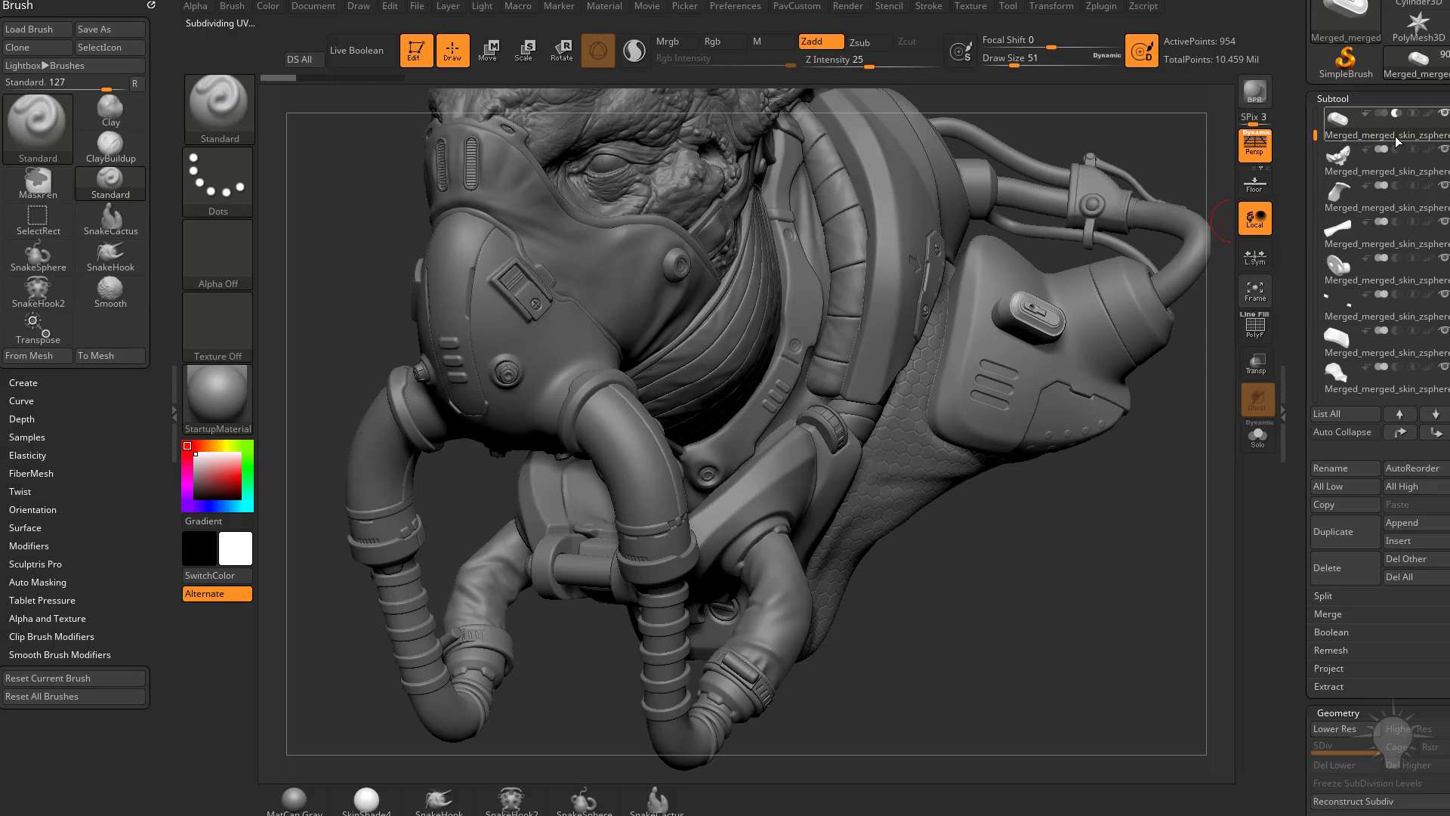
pyautogui.click(361, 49)
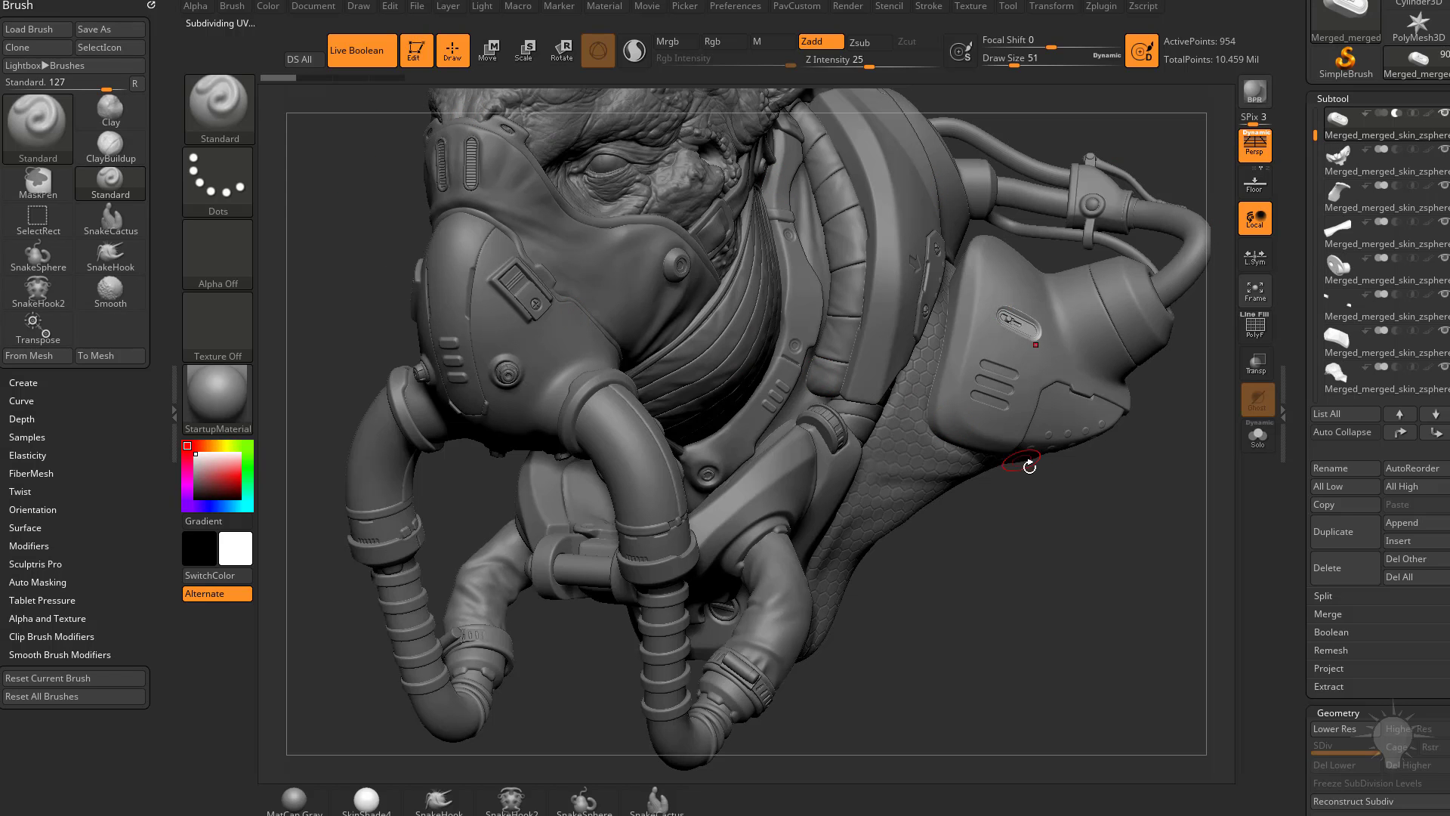
# Step: Frame the whole bust and render it with BPR to check the boolean cut on the side pod
pyautogui.moveTo(1109, 577)
pyautogui.keyDown('alt'); pyautogui.mouseDown()
pyautogui.moveTo(1088, 605)
pyautogui.moveTo(1101, 575)
pyautogui.moveTo(1107, 592)
pyautogui.mouseUp(); pyautogui.keyUp('alt')
pyautogui.hotkey('shift', 'r')
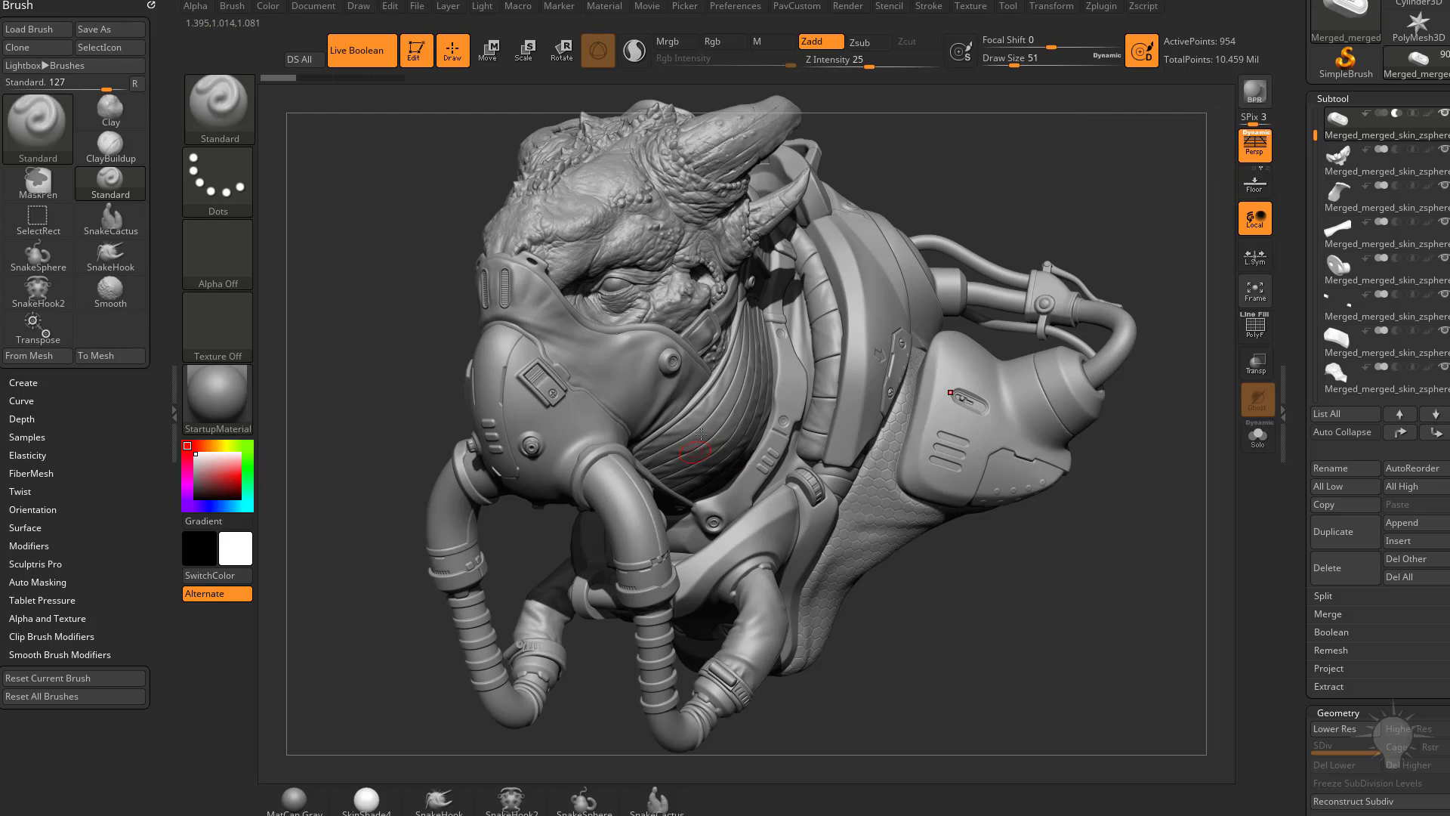
pyautogui.moveTo(886, 207); pyautogui.dragTo(888, 221)
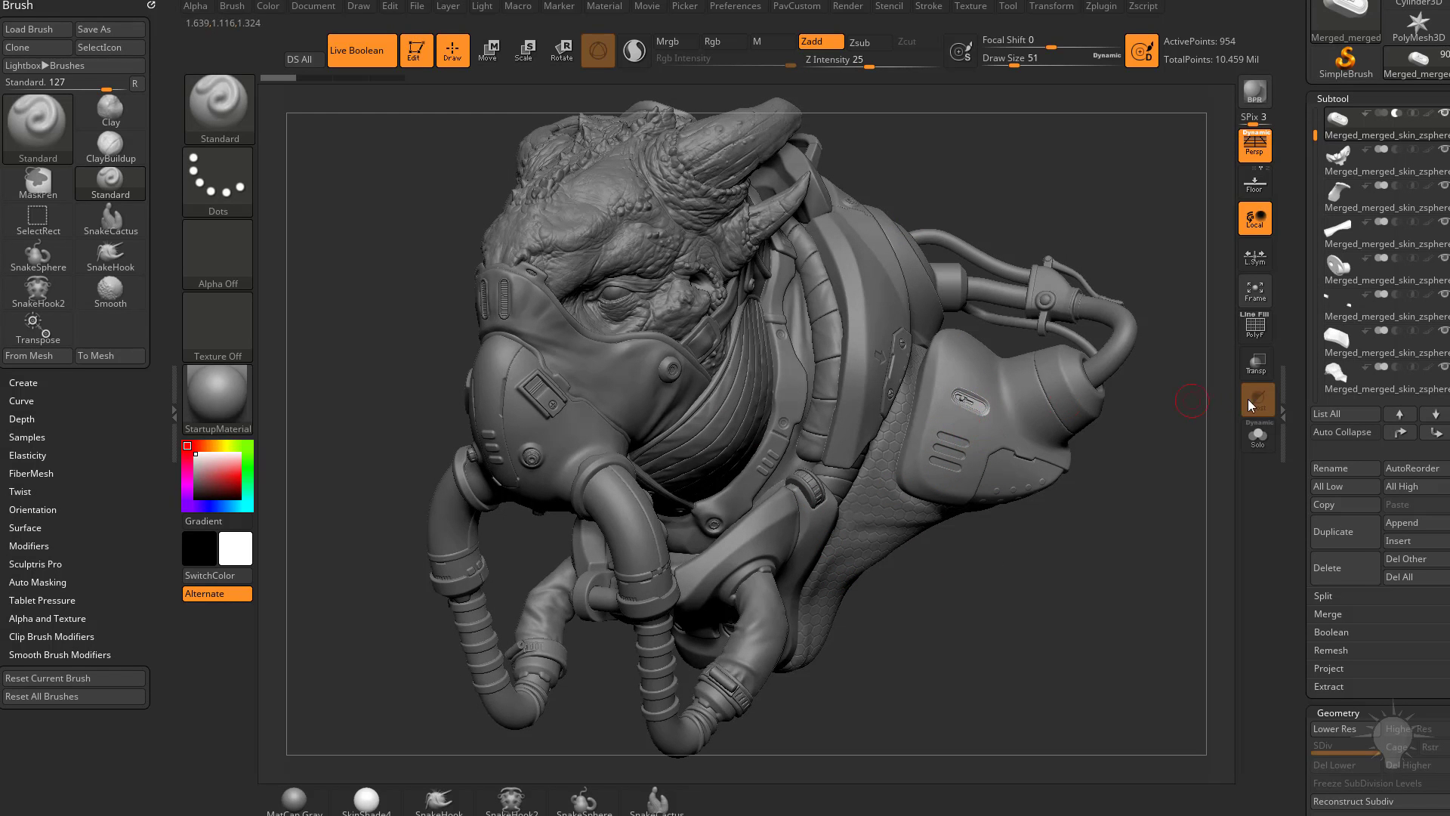
# Step: Open the subtool Boolean options and examine Make Boolean Mesh and its DSDiv setting
pyautogui.moveTo(1296, 458); pyautogui.dragTo(1301, 302)
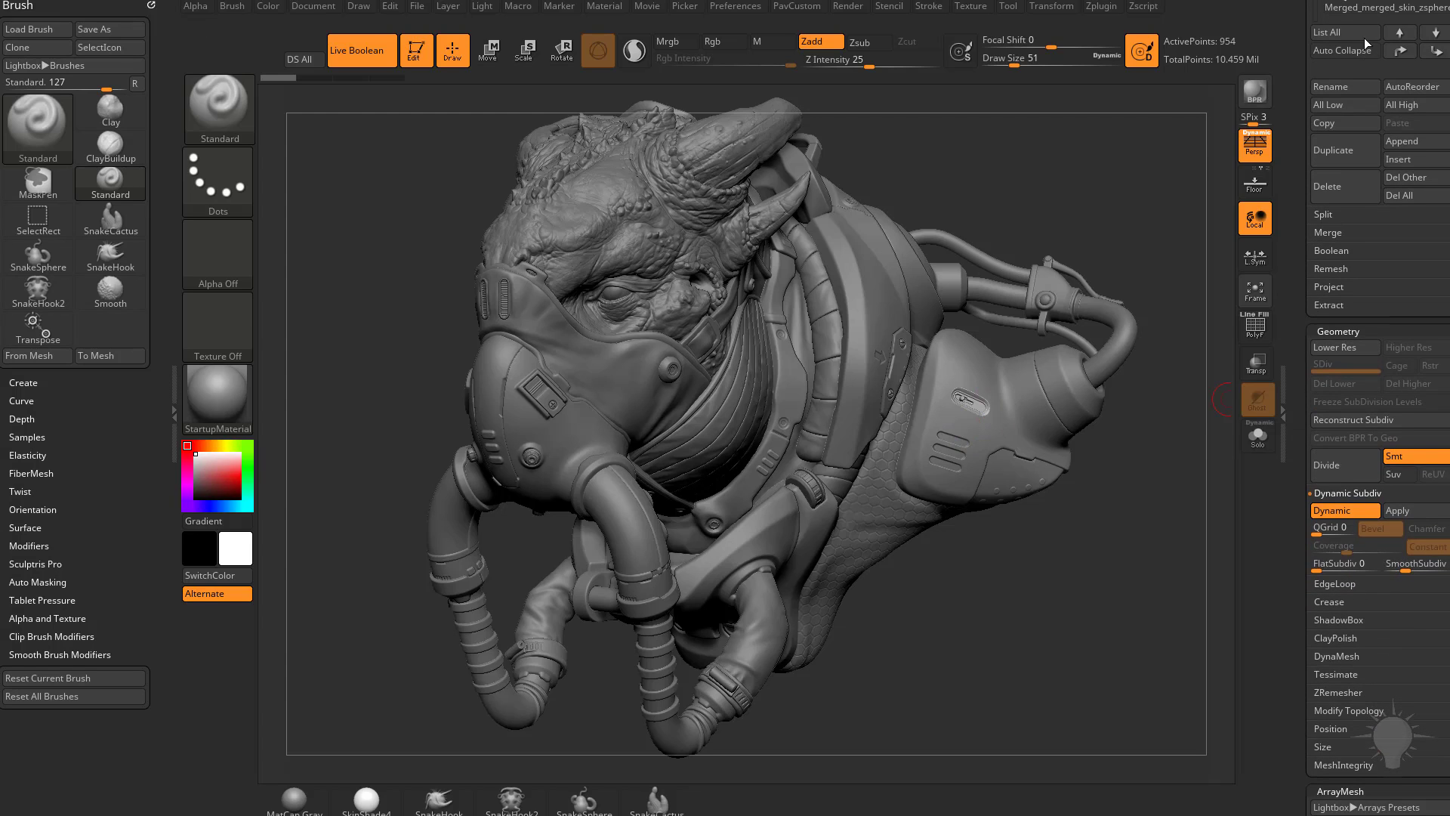
pyautogui.moveTo(1302, 498); pyautogui.dragTo(1305, 368)
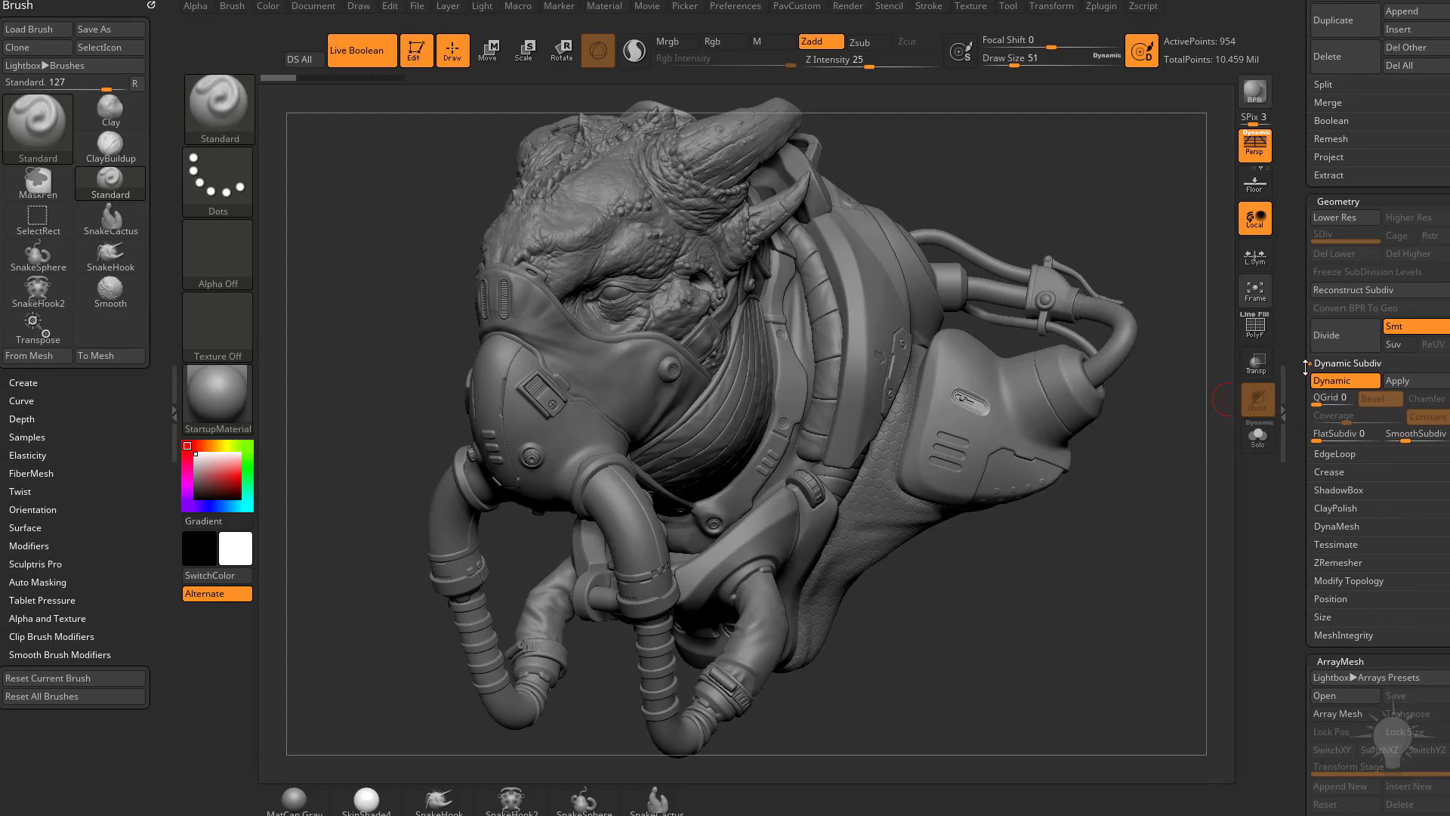
pyautogui.click(1331, 120)
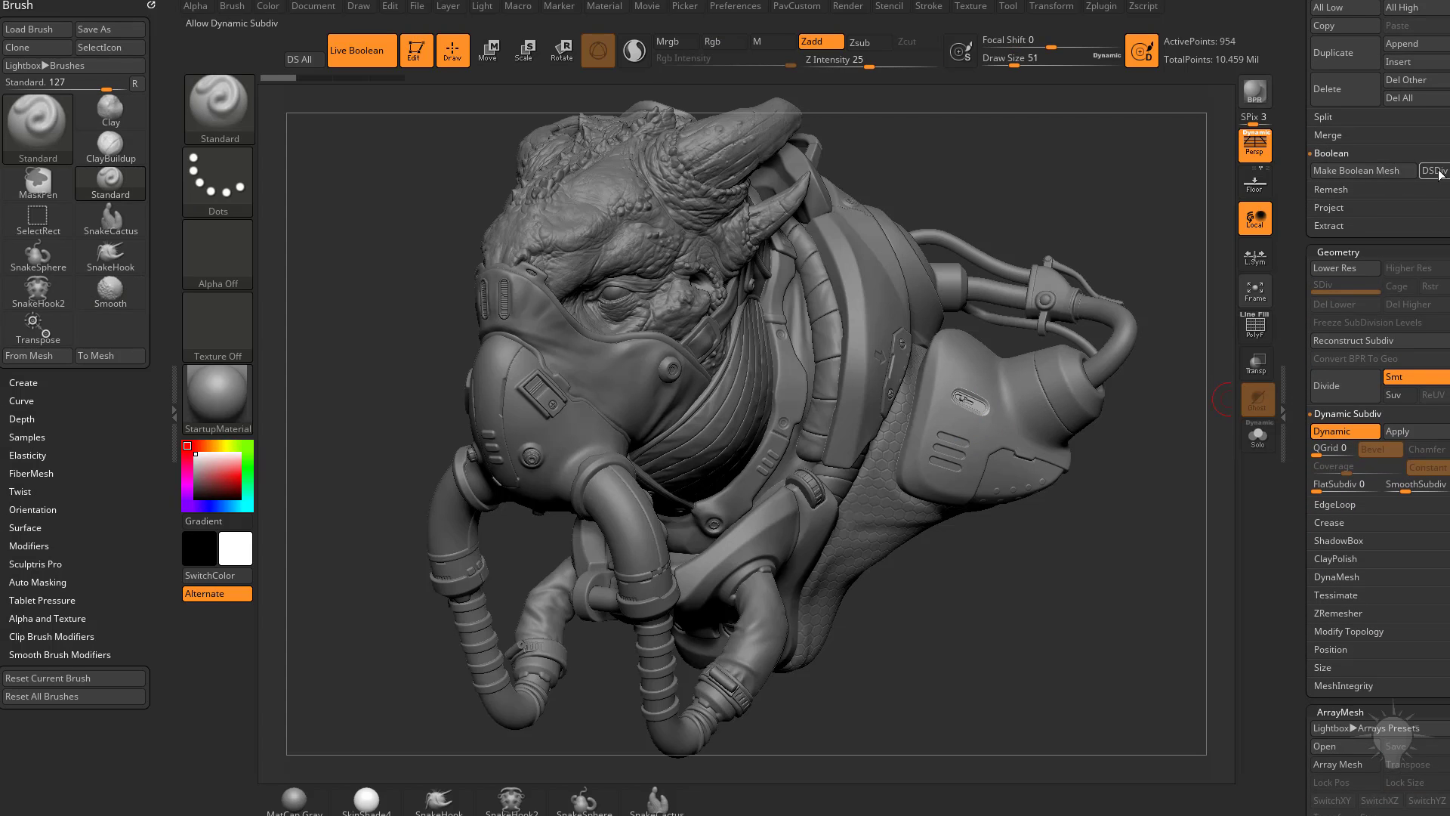
pyautogui.moveTo(1300, 160); pyautogui.dragTo(1208, 514)
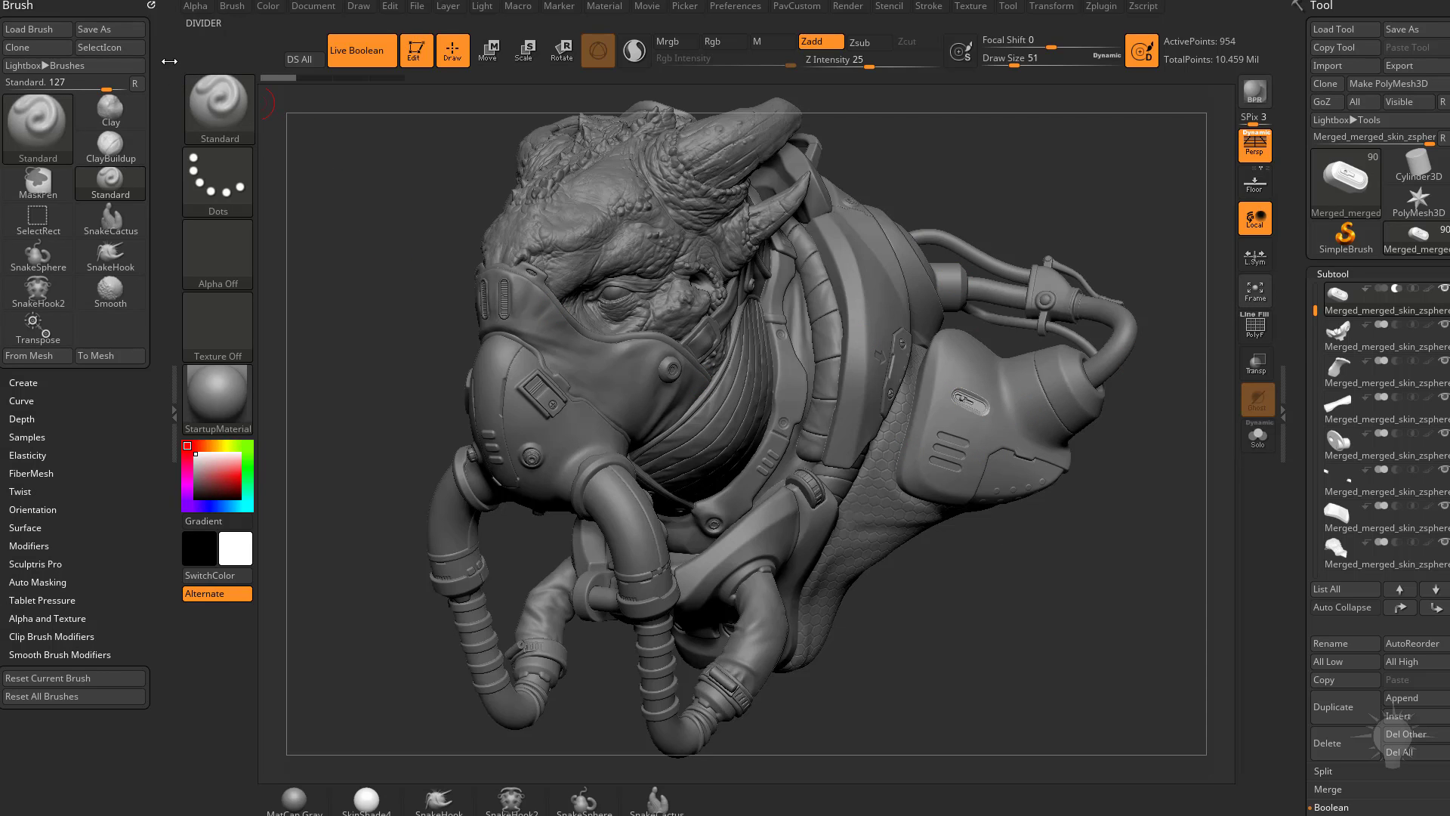
# Step: Examine the Clean Tool Master plugin's cleaning and DynSDiv to SDiv conversion options, and put the plugin list away
pyautogui.click(1099, 6)
pyautogui.moveTo(1092, 22); pyautogui.dragTo(49, 55)
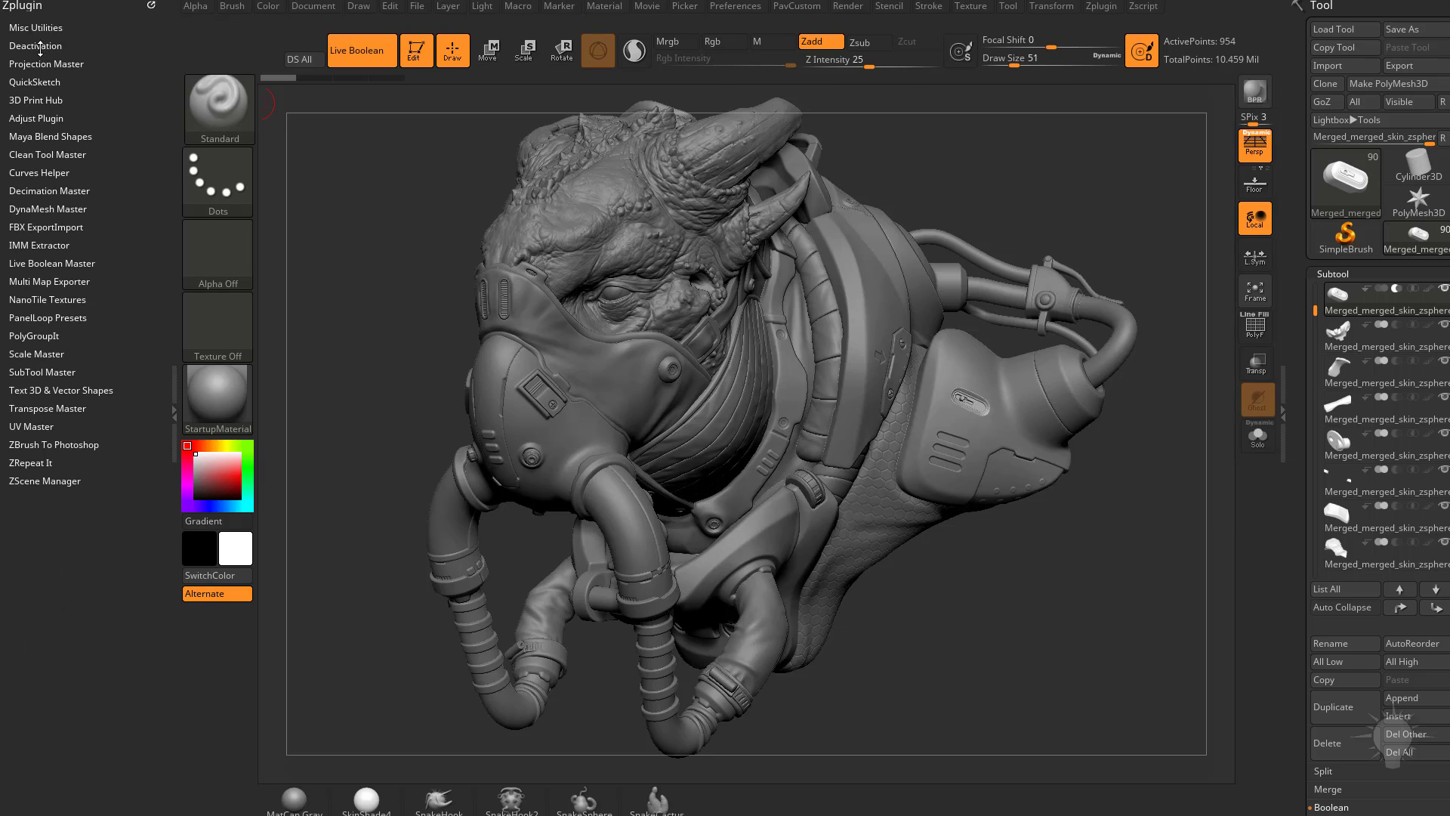
pyautogui.click(47, 154)
pyautogui.scroll(-1, 45, 454)
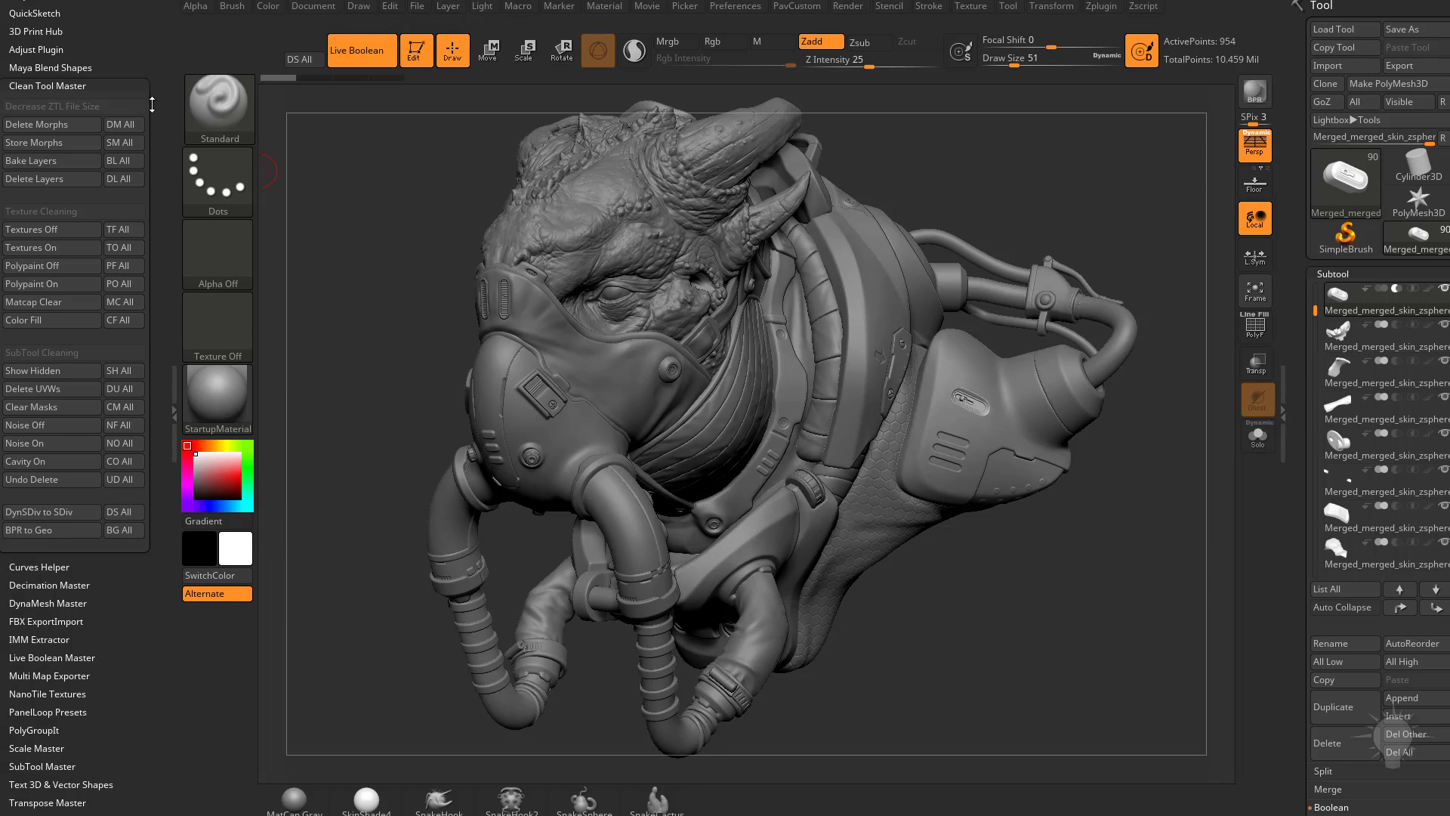
pyautogui.moveTo(150, 102); pyautogui.dragTo(144, 208)
pyautogui.click(151, 6)
# Step: Examine the subtool Merge options, including MergeVisible, and the tool's Export command
pyautogui.moveTo(1302, 472); pyautogui.dragTo(1301, 255)
pyautogui.click(1330, 572)
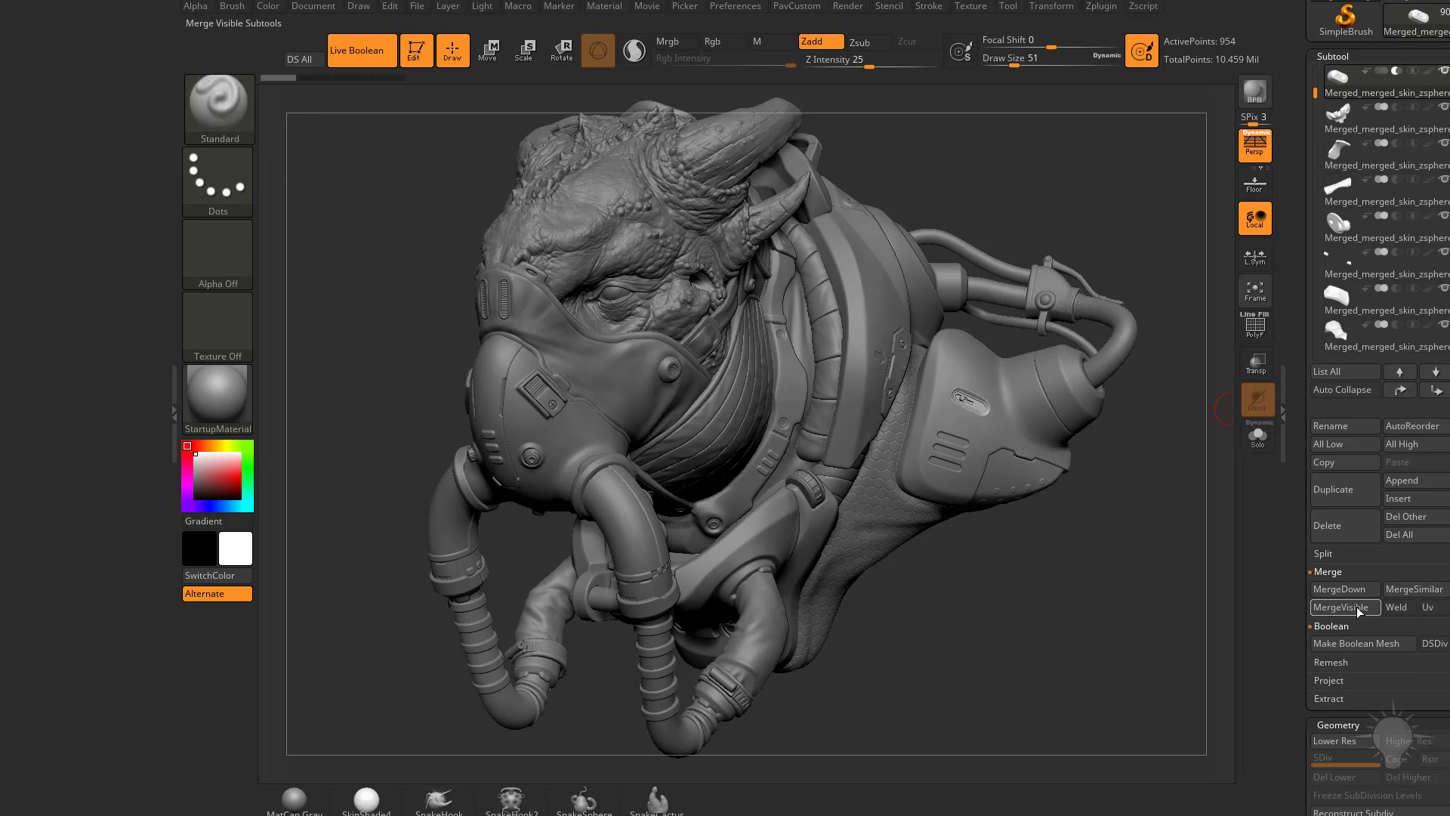
pyautogui.moveTo(1290, 544); pyautogui.dragTo(1290, 761)
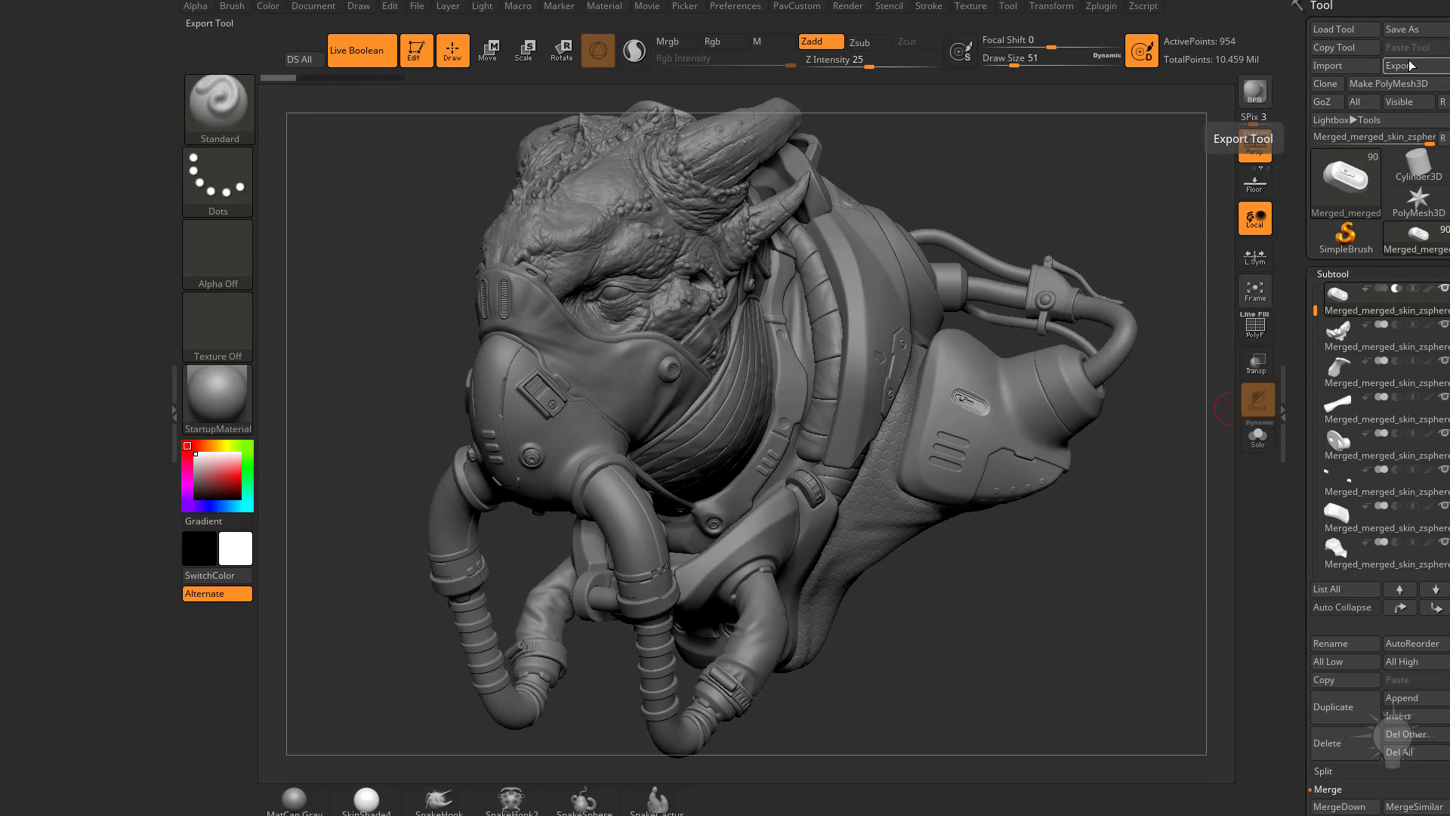
# Step: Inspect SubTool Master's export options for visible subtools, cancel the export, and show the FBX ExportImport options
pyautogui.click(1104, 9)
pyautogui.moveTo(1091, 28)
pyautogui.mouseDown()
pyautogui.moveTo(305, 168)
pyautogui.moveTo(46, 151)
pyautogui.mouseUp()
pyautogui.press('shift')
pyautogui.click(42, 154)
pyautogui.click(42, 371)
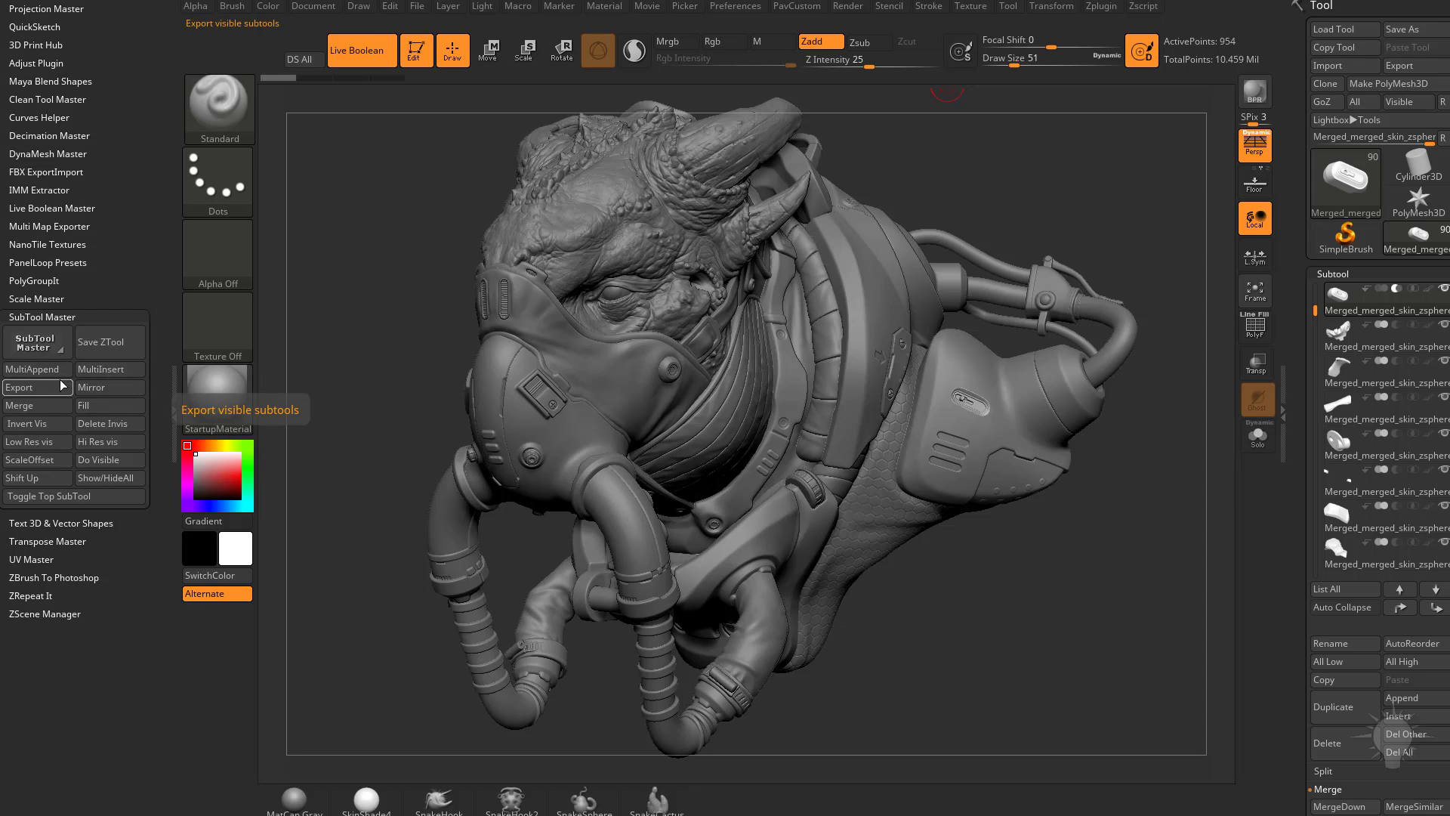
pyautogui.click(60, 385)
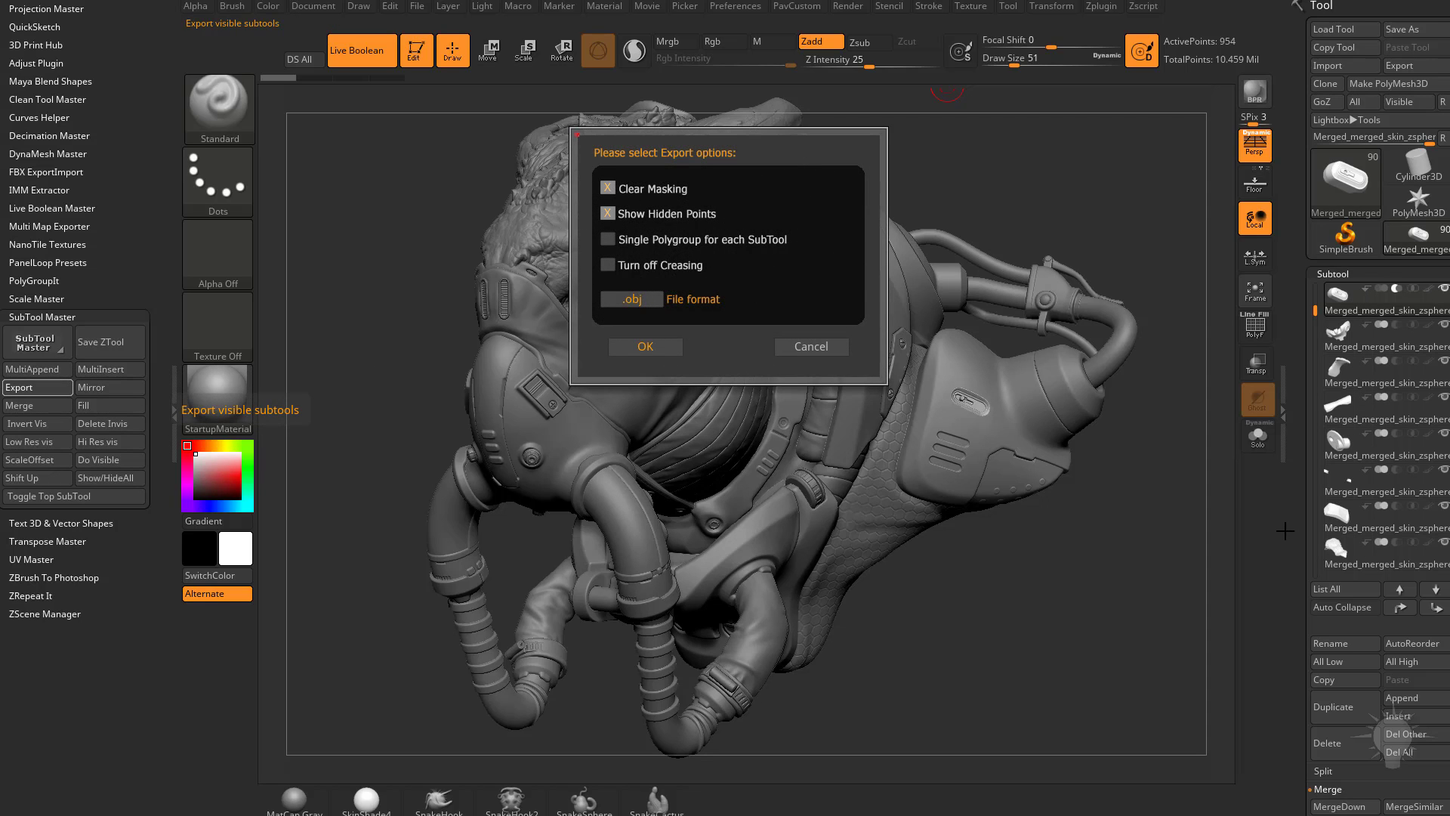
pyautogui.click(831, 346)
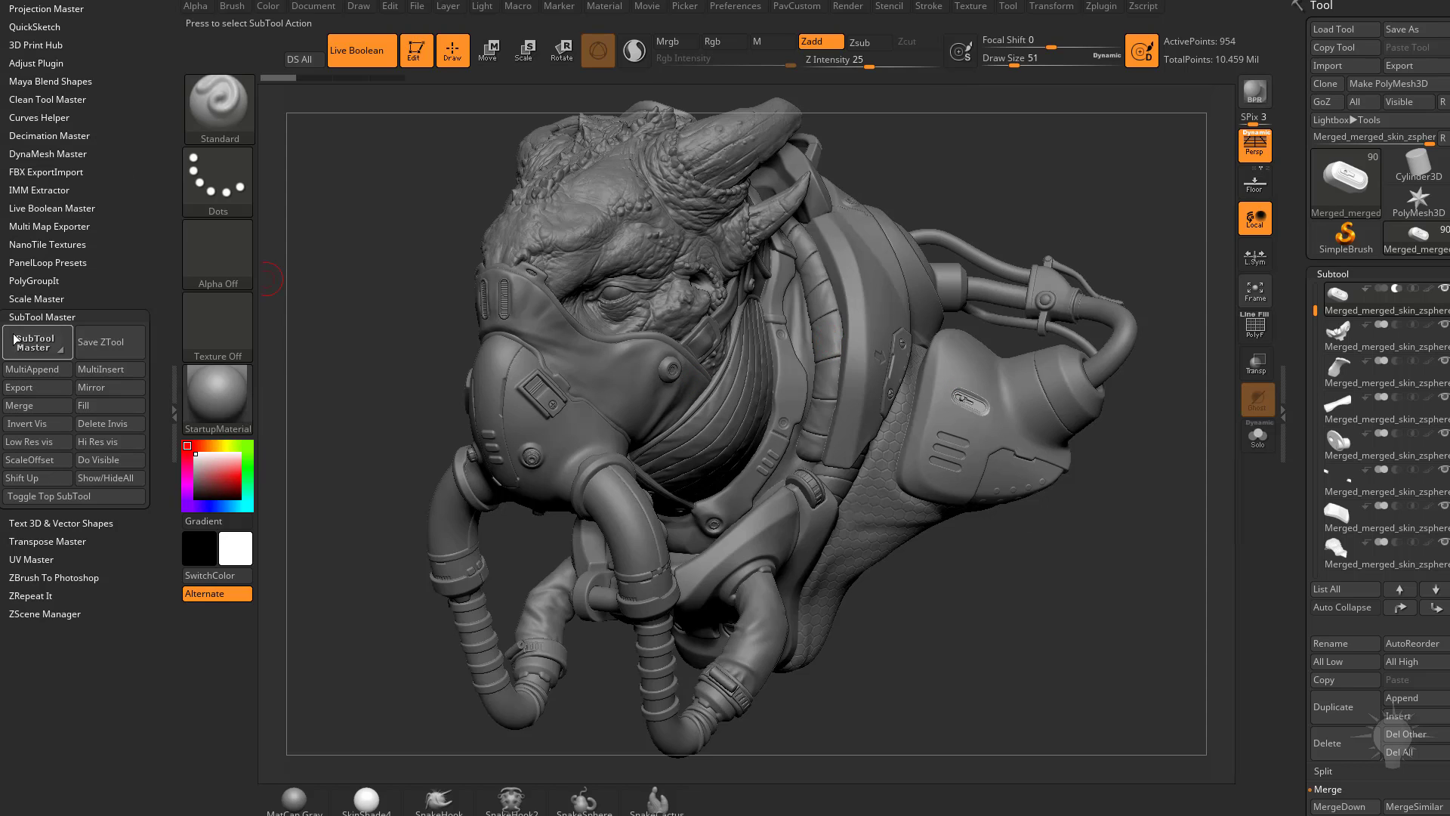
pyautogui.click(36, 314)
pyautogui.click(43, 172)
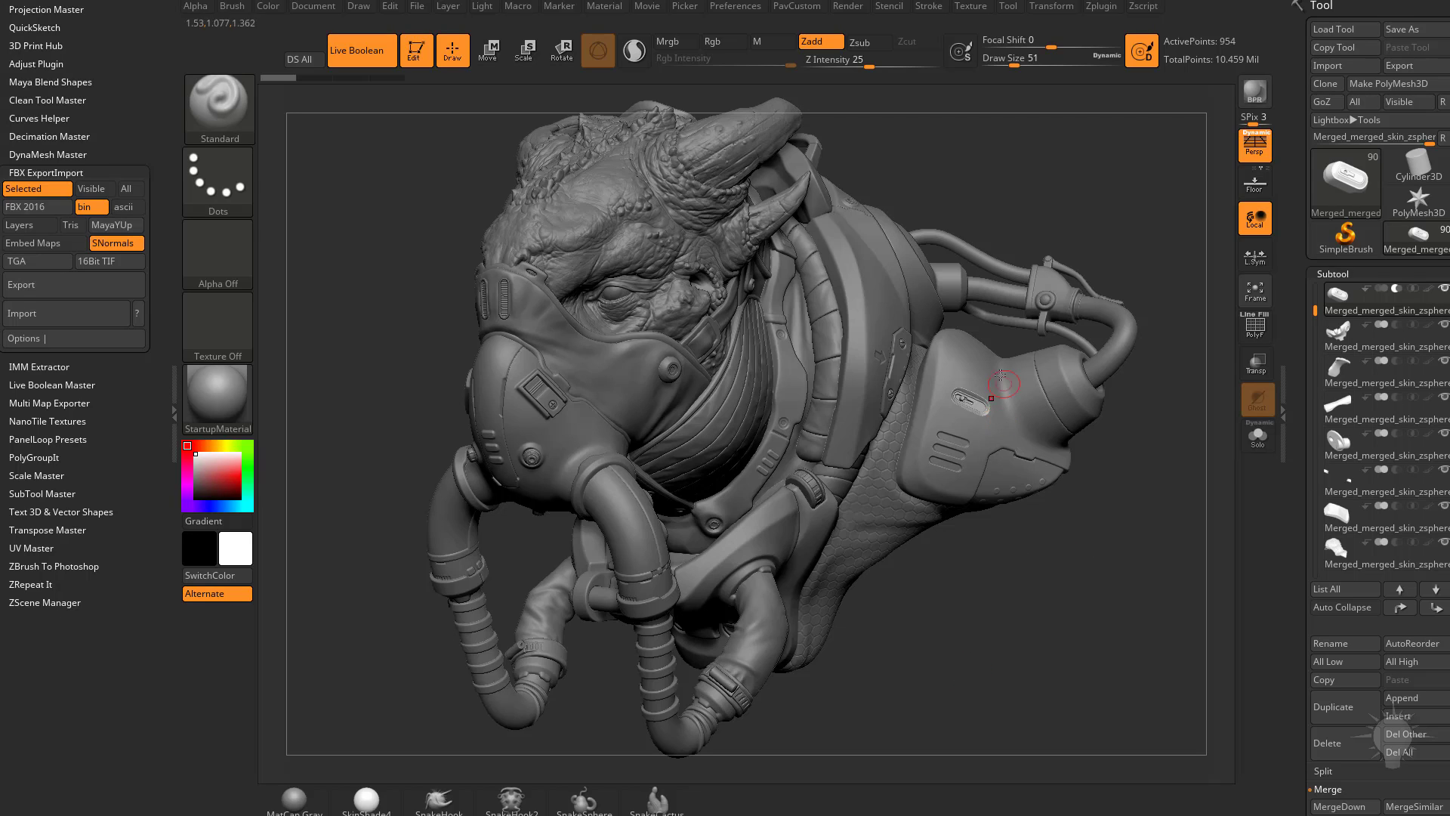
# Step: Pull back to a smaller view of the entire bust and run a BPR render
pyautogui.moveTo(1027, 582)
pyautogui.mouseDown()
pyautogui.moveTo(1090, 533)
pyautogui.moveTo(1025, 587)
pyautogui.moveTo(1056, 541)
pyautogui.mouseUp()
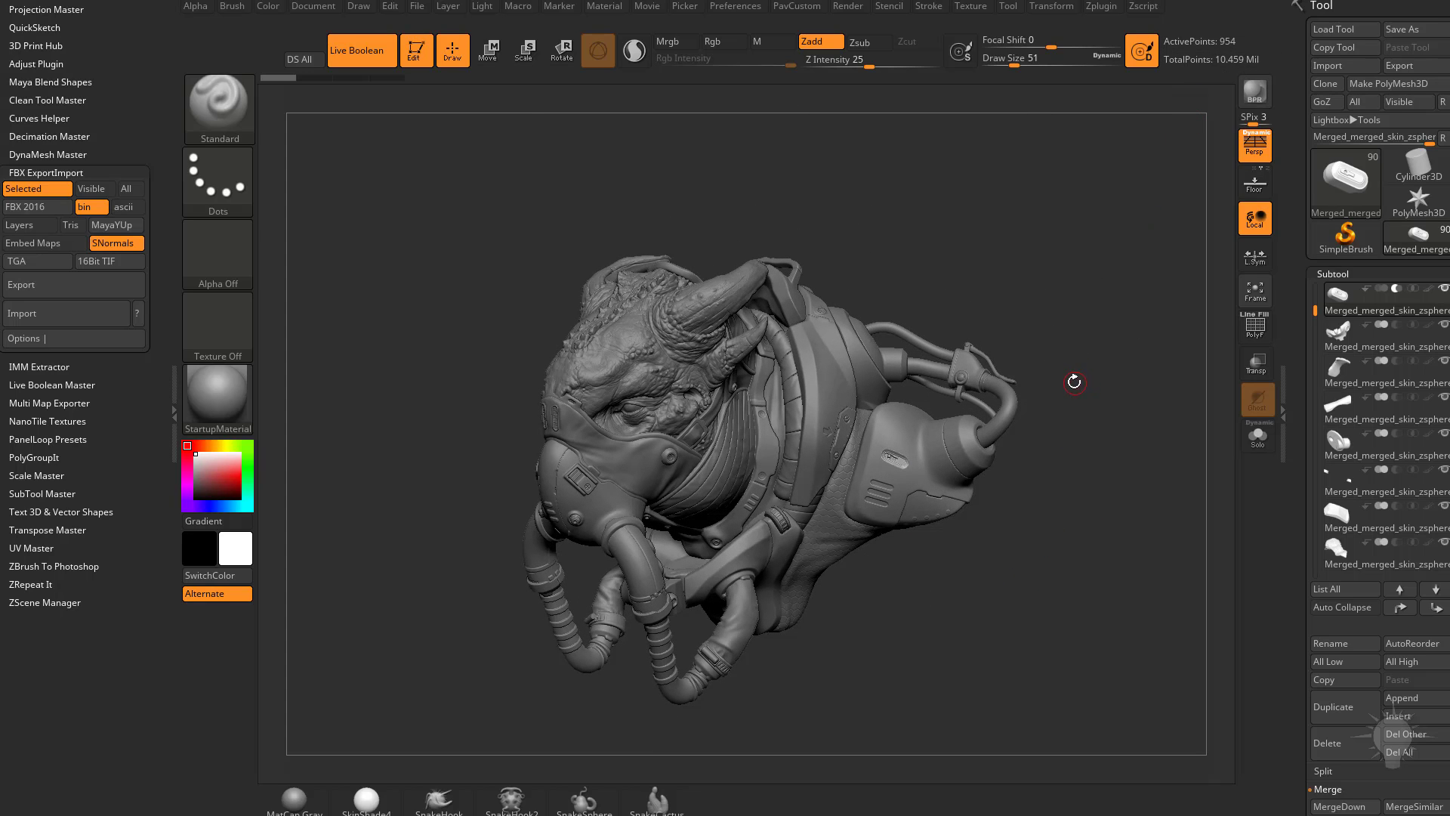
pyautogui.click(1254, 92)
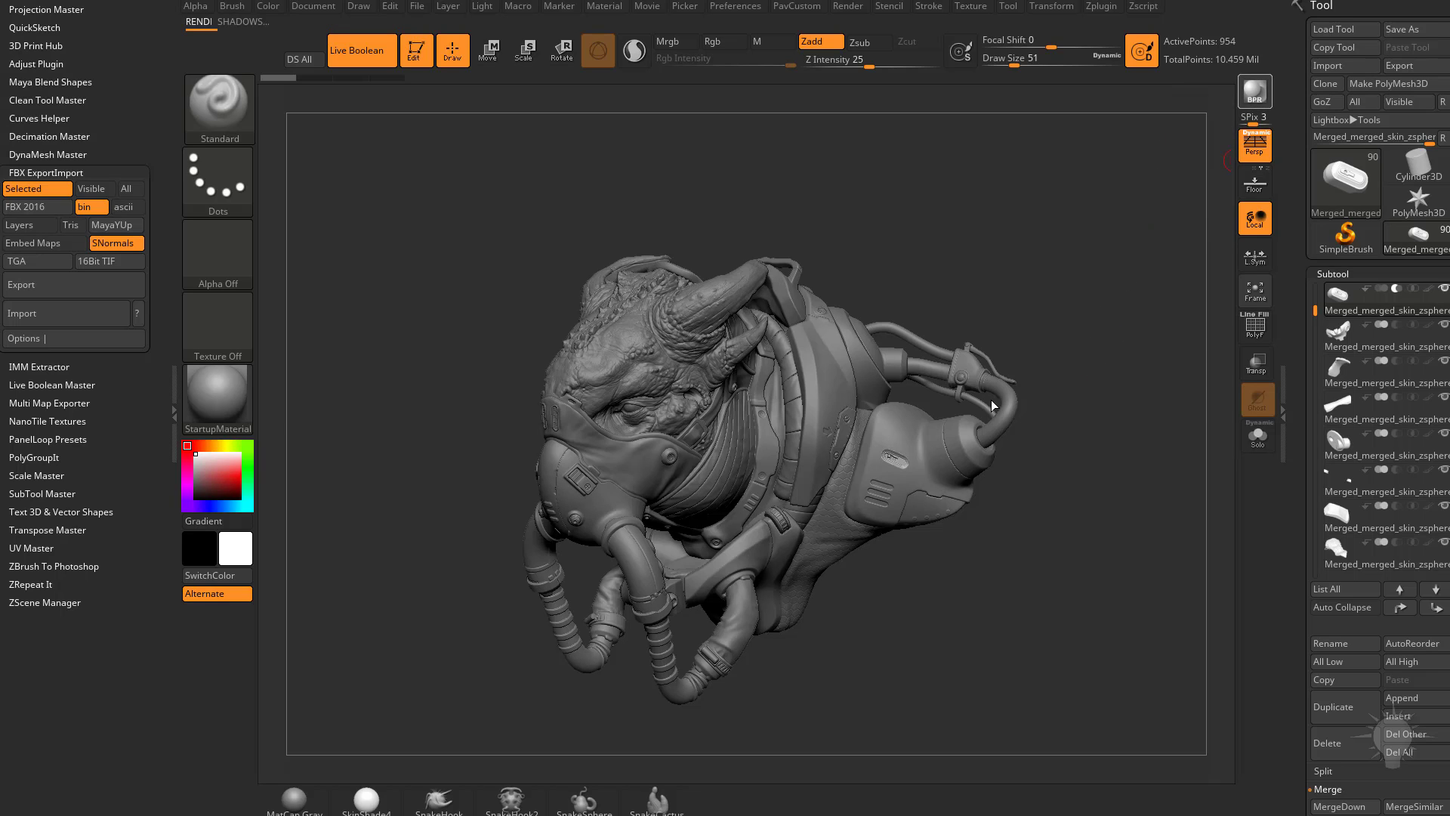